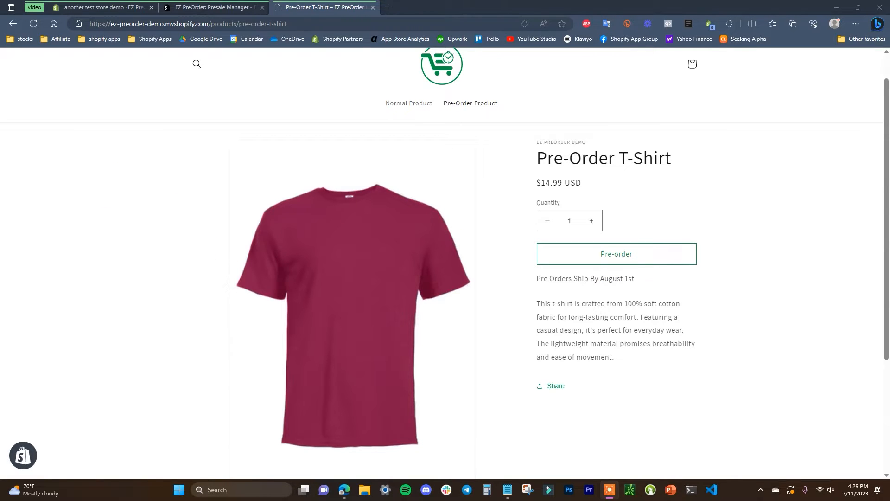
# - Bring the note on reasons to take pre orders into view, go through both listed reasons, and move it away
pyautogui.moveTo(0, 160); pyautogui.dragTo(182, 157)
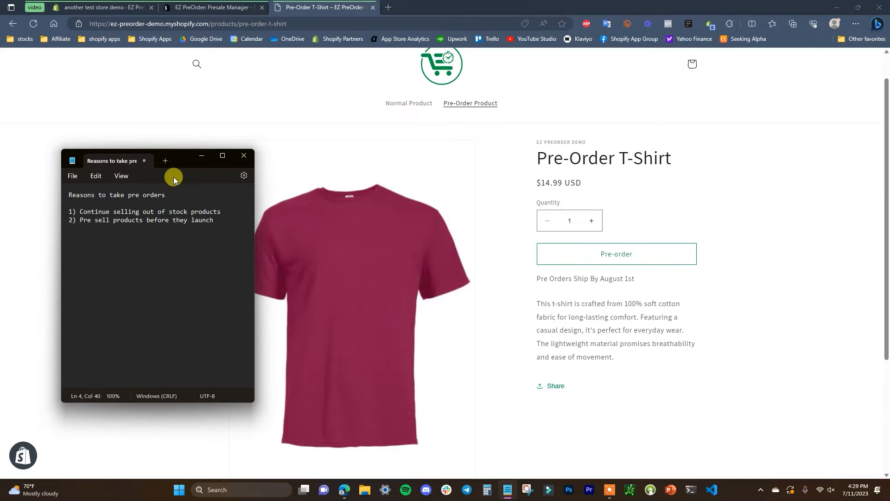
pyautogui.moveTo(72, 195); pyautogui.dragTo(161, 195)
pyautogui.click(160, 194)
pyautogui.moveTo(221, 211); pyautogui.dragTo(66, 211)
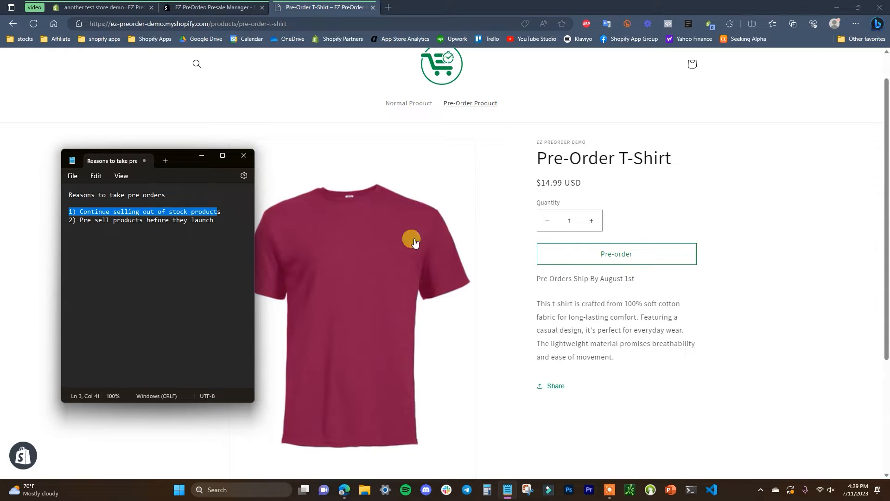
pyautogui.moveTo(72, 220); pyautogui.dragTo(210, 221)
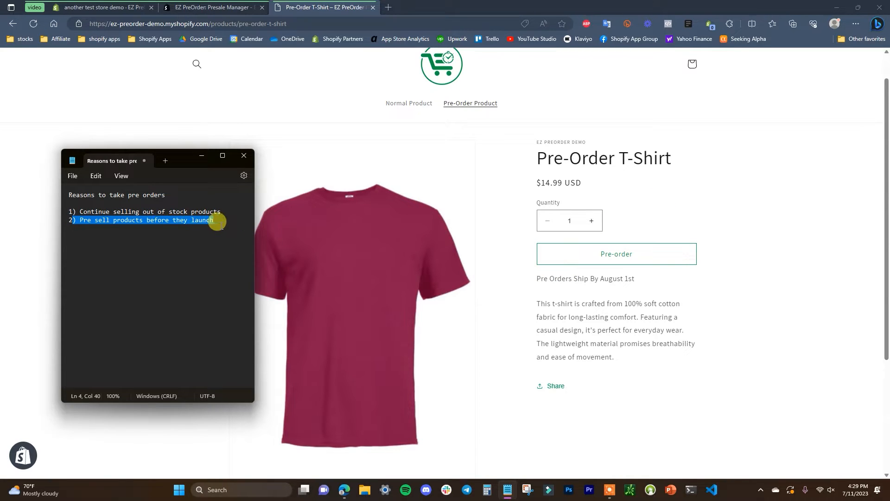
pyautogui.click(216, 222)
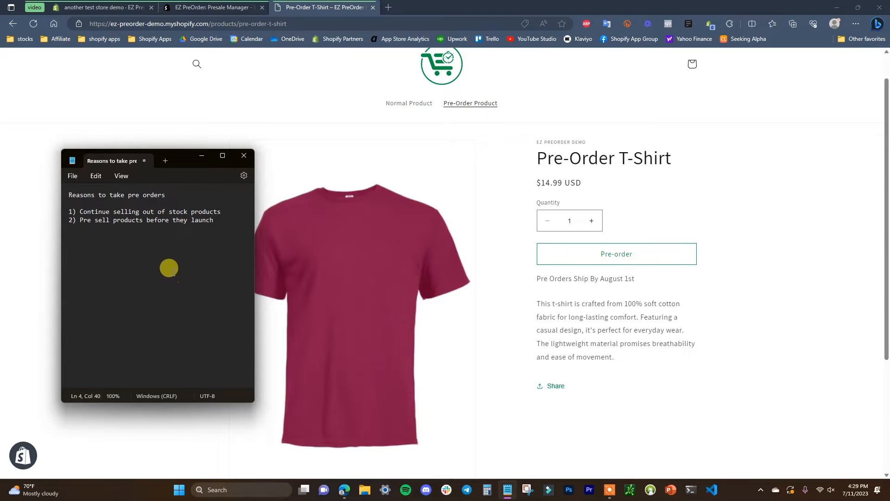
pyautogui.moveTo(139, 160); pyautogui.dragTo(0, 181)
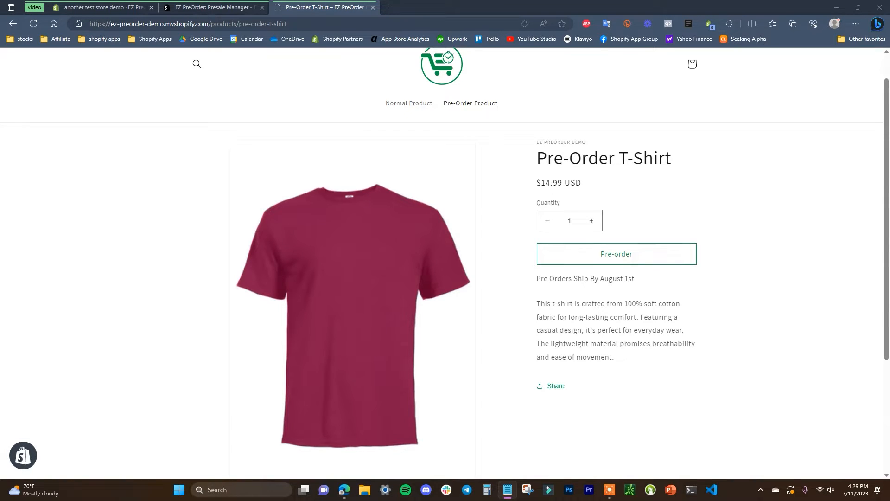
# - Examine the EZ PreOrder: Presale Manager listing in the Shopify App Store
pyautogui.click(222, 7)
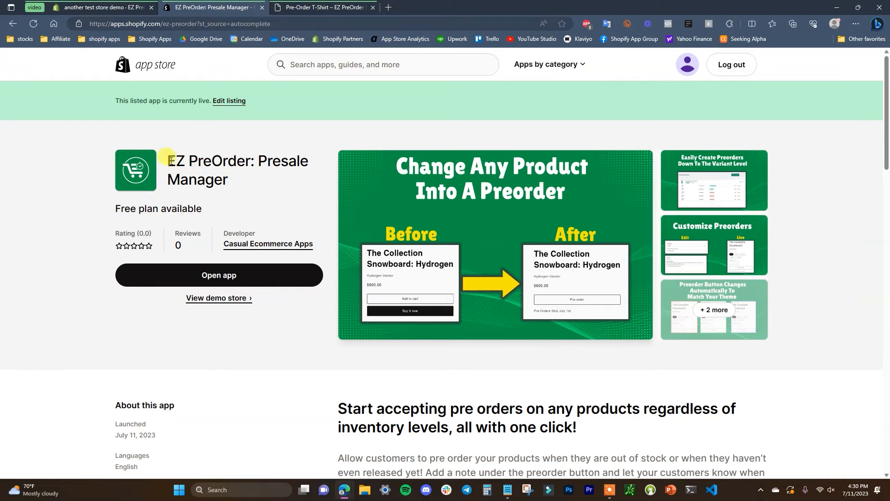
pyautogui.moveTo(171, 160); pyautogui.dragTo(230, 187)
pyautogui.click(230, 187)
# - Enable the Pre order theme extension app embed from the EZ PreOrder dashboard, save the theme, and close the theme editor
pyautogui.click(123, 7)
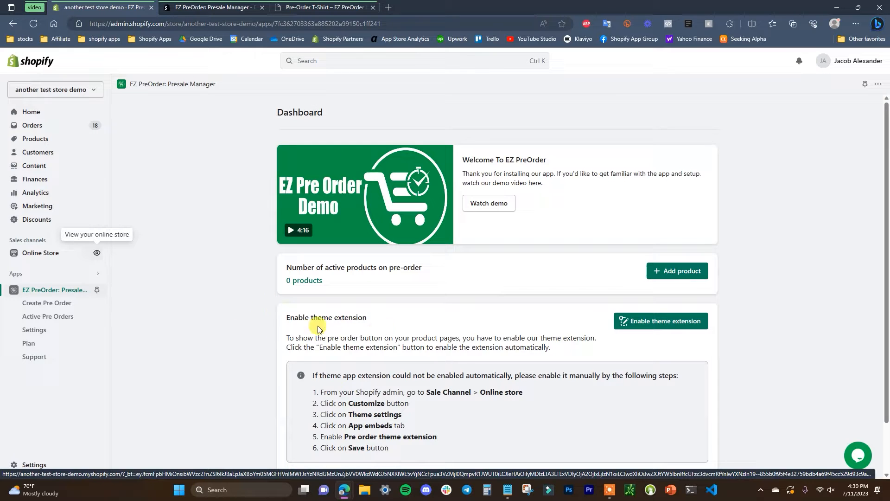
pyautogui.click(666, 321)
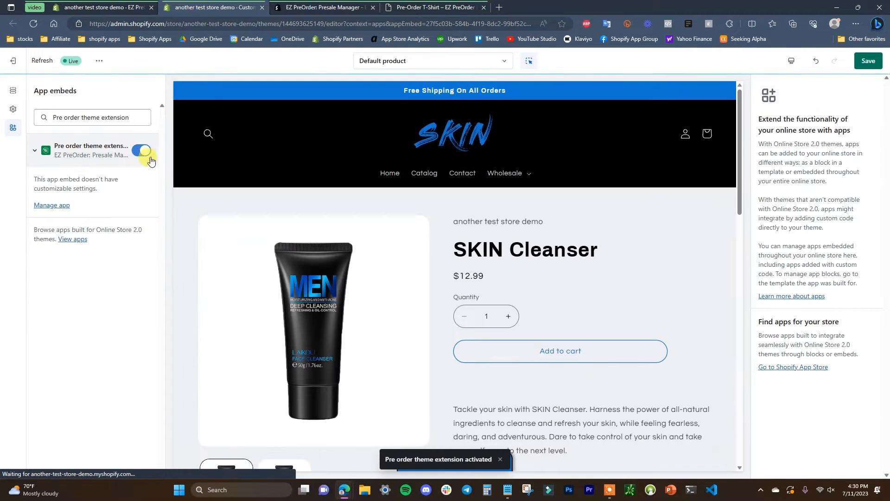
pyautogui.click(142, 153)
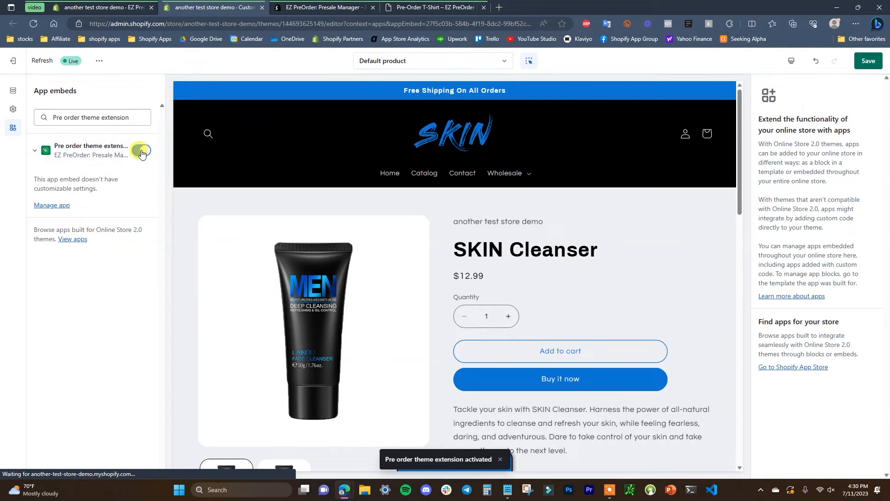
pyautogui.click(868, 60)
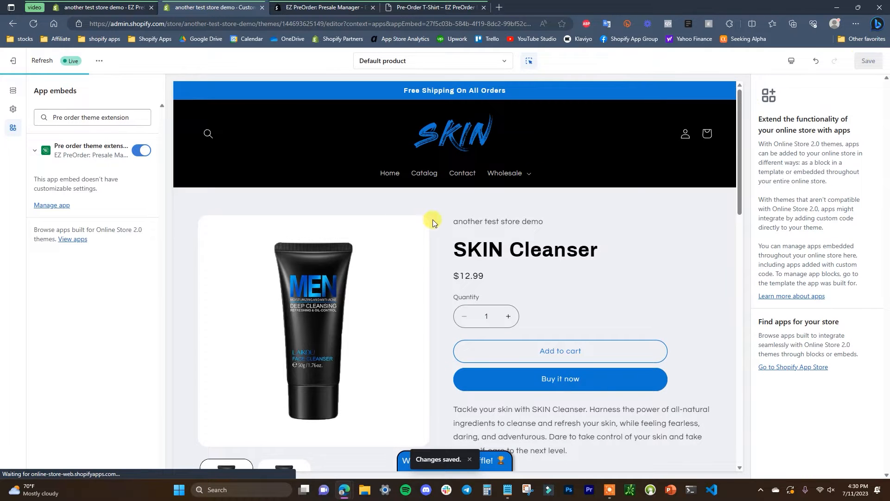
pyautogui.click(263, 7)
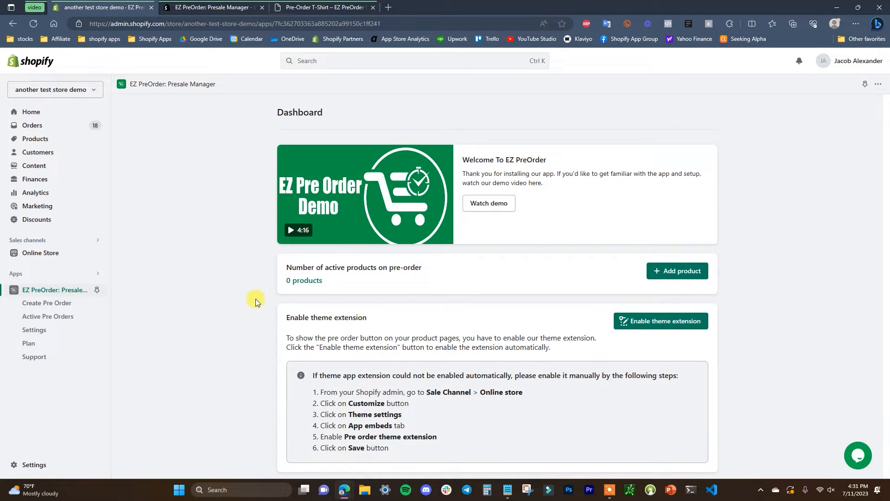
# - Create a pre-order for the SKIN Cleanser product in EZ PreOrder
pyautogui.click(64, 307)
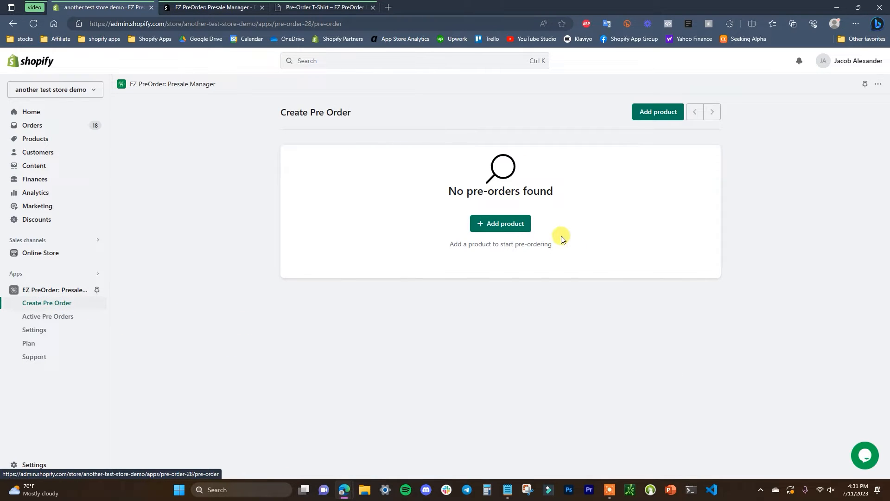
pyautogui.click(510, 227)
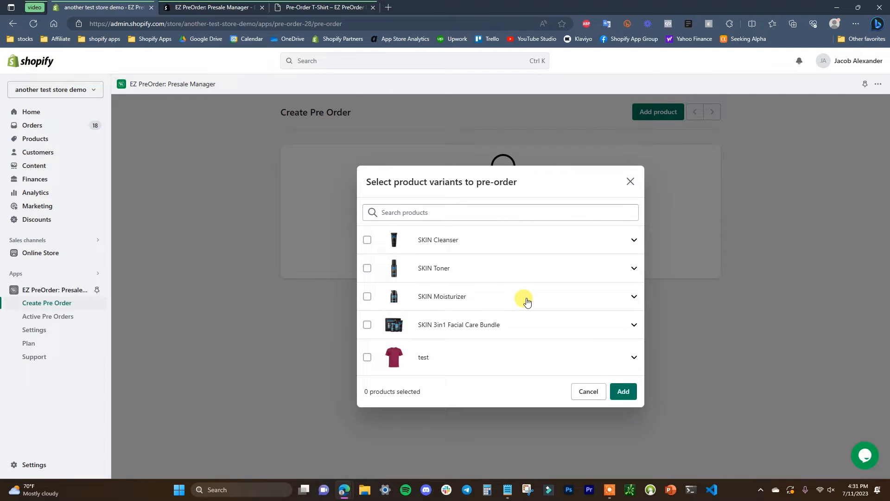
pyautogui.click(367, 239)
pyautogui.click(623, 390)
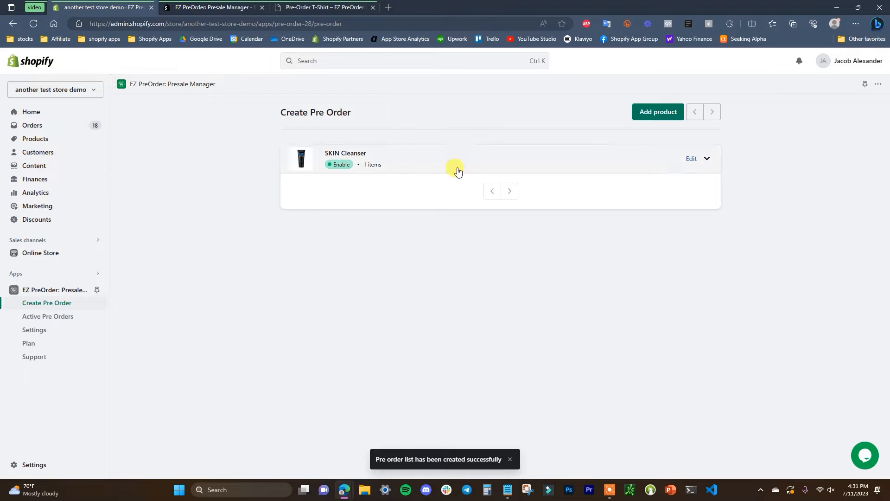
# - Open the store's product list in a separate tab and check the inventory section of the SKIN Cleanser product
pyautogui.keyDown('ctrl'); pyautogui.click(52, 140); pyautogui.keyUp('ctrl')
pyautogui.moveTo(200, 7); pyautogui.dragTo(118, 3)
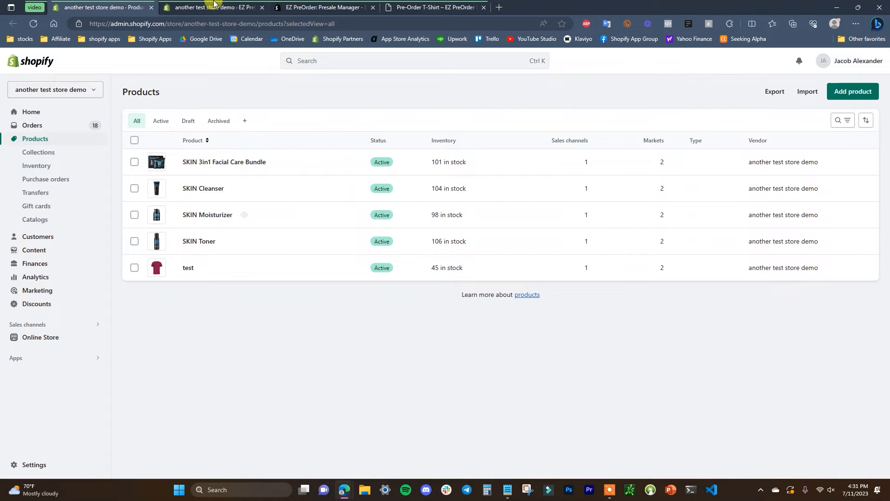
pyautogui.click(214, 6)
pyautogui.click(111, 7)
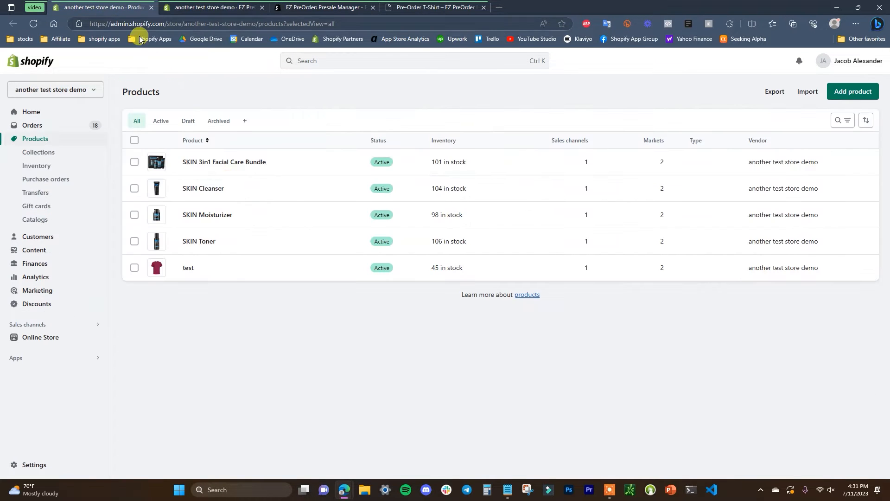
pyautogui.click(218, 187)
pyautogui.moveTo(884, 163); pyautogui.dragTo(882, 310)
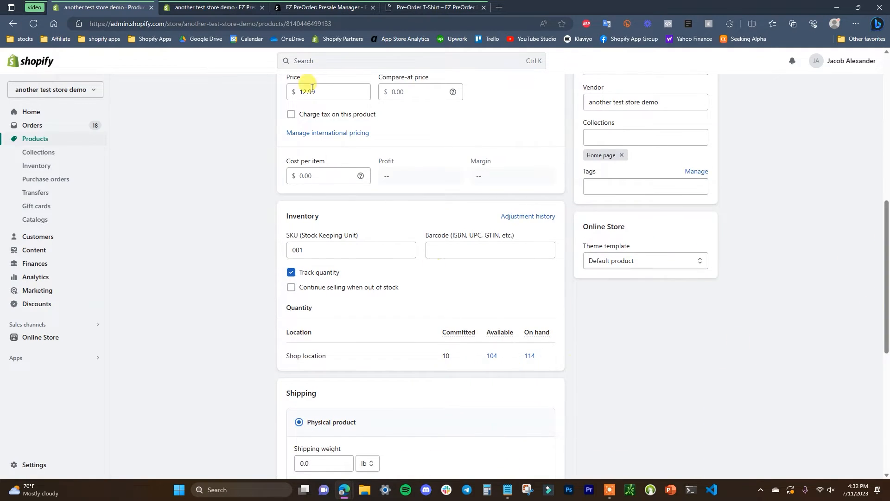
# - Open the pre-order settings of the SKIN Cleanser variant and compare its specific inventory level with the product's available quantity
pyautogui.click(248, 7)
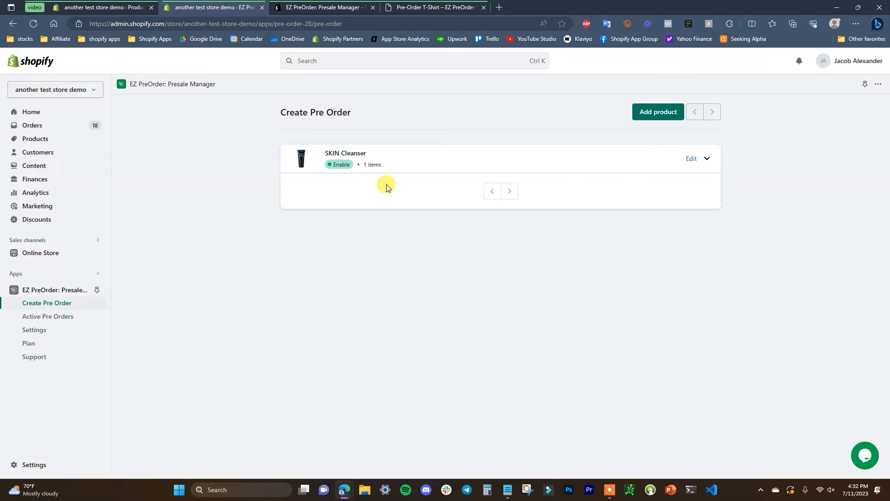
pyautogui.click(706, 160)
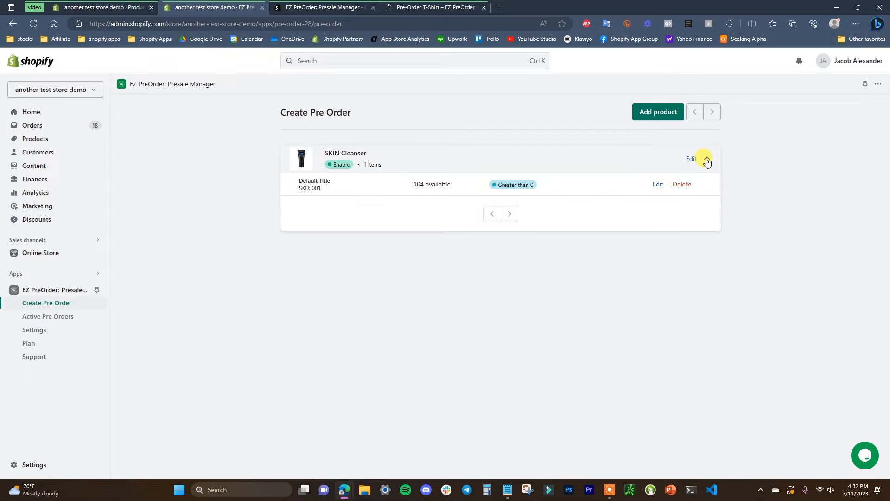
pyautogui.click(658, 184)
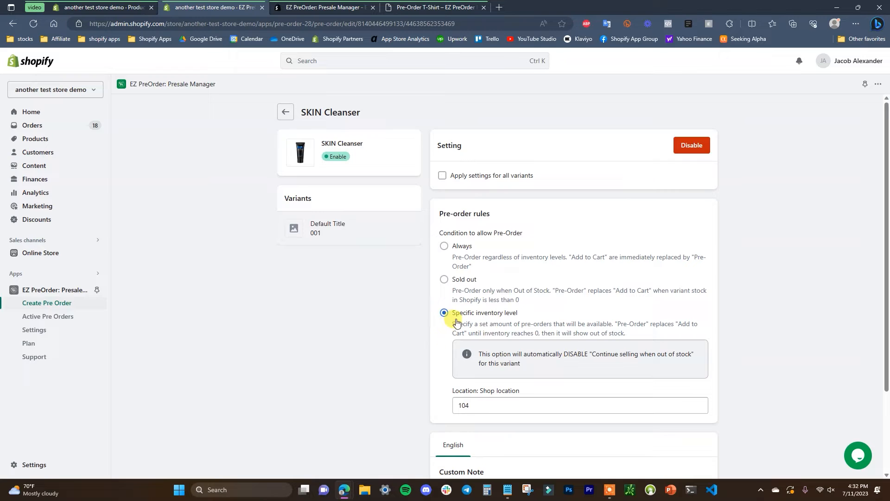
pyautogui.click(127, 7)
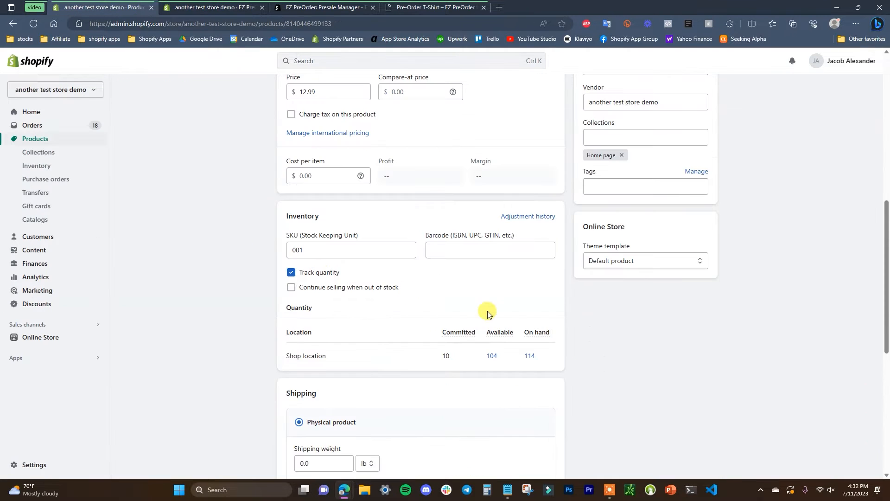
pyautogui.click(176, 7)
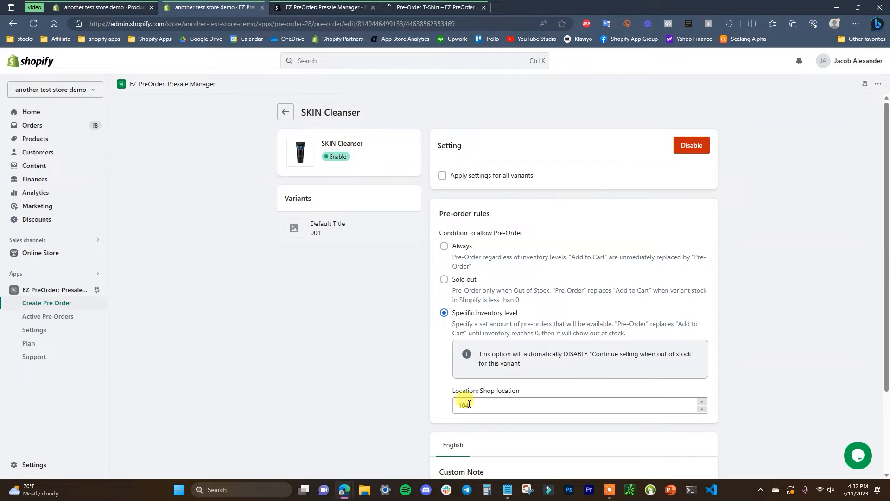
pyautogui.moveTo(479, 406); pyautogui.dragTo(449, 402)
pyautogui.click(403, 391)
# - View the SKIN Cleanser product page in the online store through the catalog
pyautogui.click(96, 253)
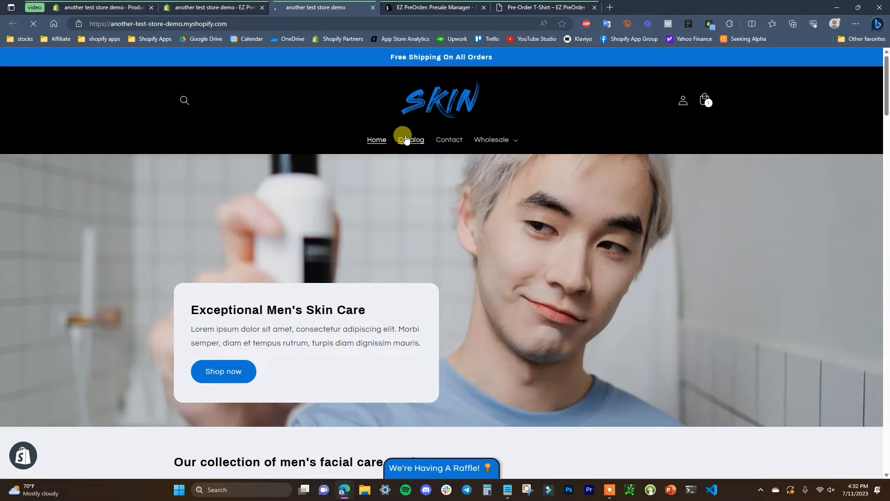
pyautogui.click(406, 140)
pyautogui.scroll(-6, 397, 324)
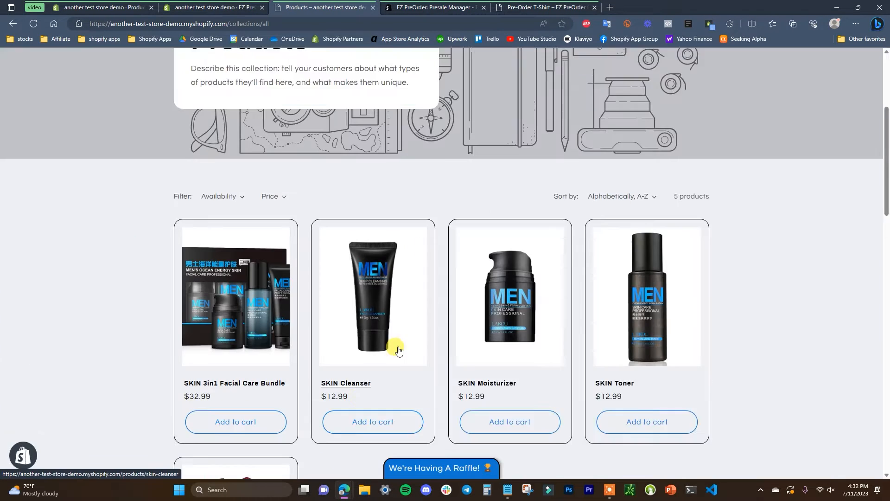
pyautogui.click(397, 334)
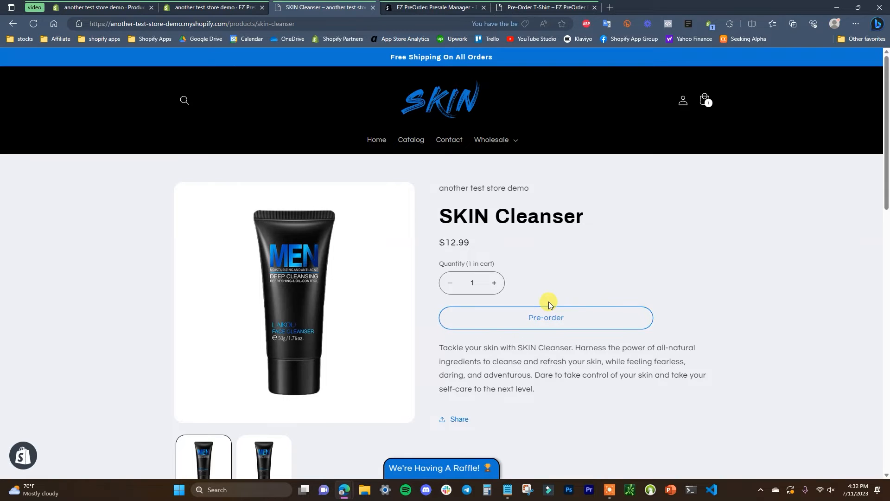
# - Set the SKIN Cleanser's specific inventory level for pre-orders to 20 at the shop location and save
pyautogui.click(227, 5)
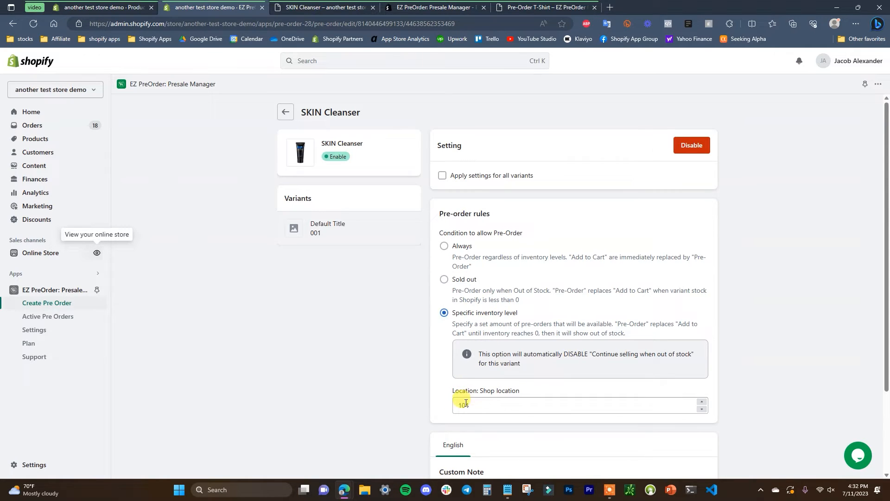
pyautogui.moveTo(477, 405); pyautogui.dragTo(438, 412)
pyautogui.write('20')
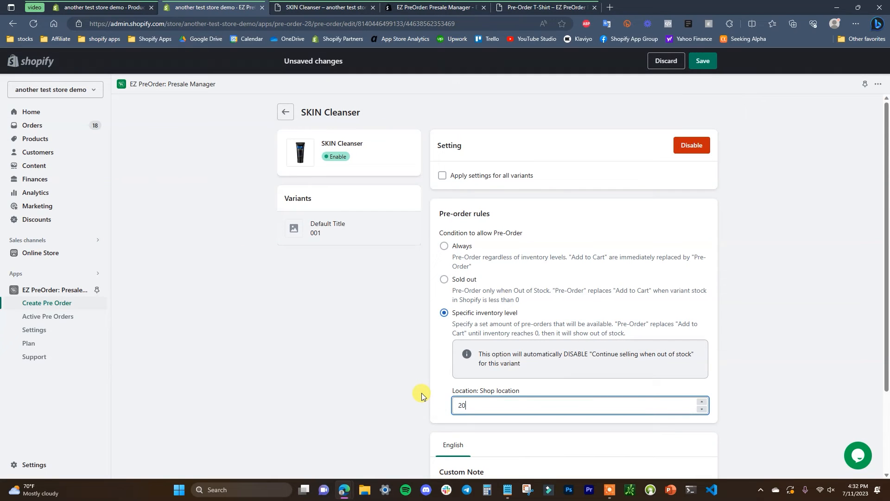
pyautogui.click(701, 62)
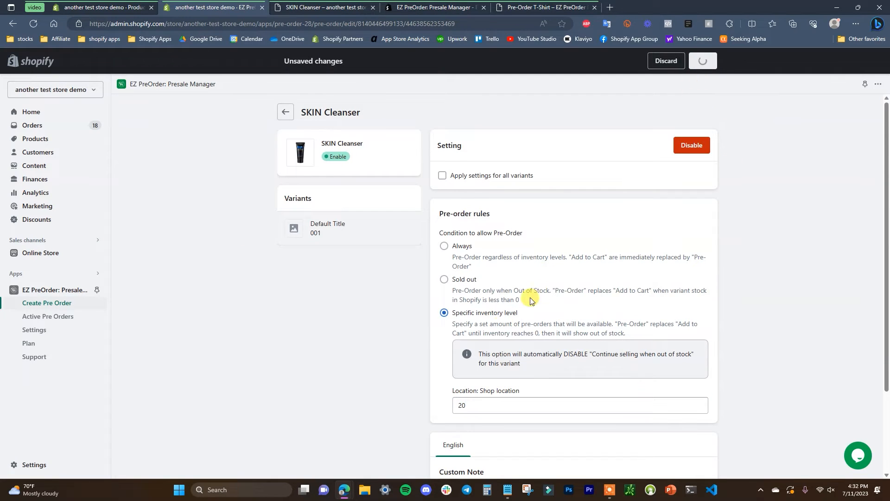
# - Reload the SKIN Cleanser product in the store admin and check its available quantity
pyautogui.click(106, 7)
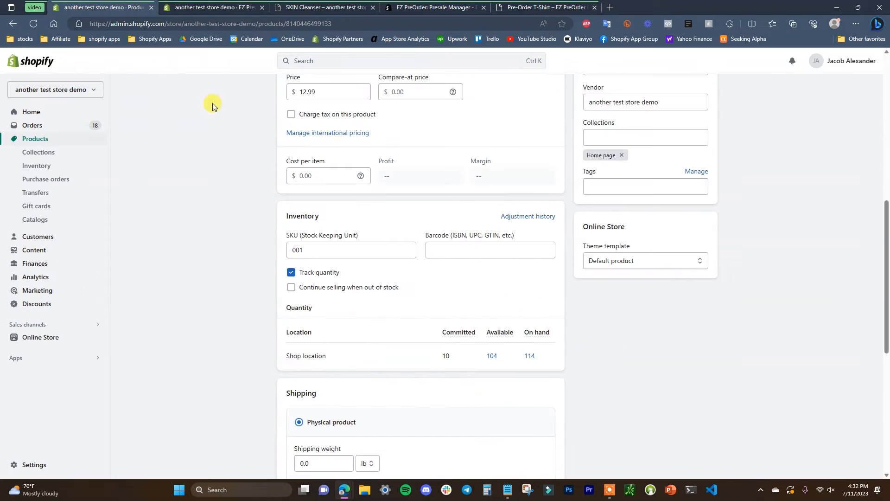
pyautogui.click(36, 25)
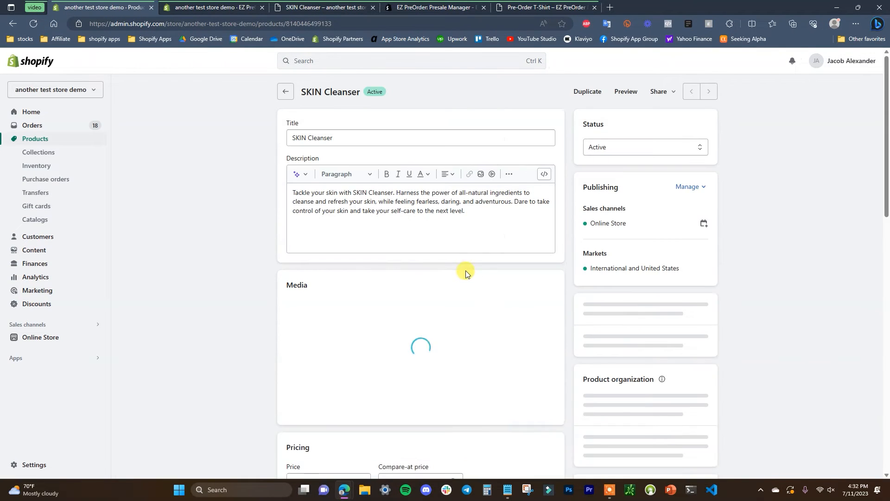
pyautogui.scroll(-5, 459, 251)
pyautogui.scroll(-4, 463, 272)
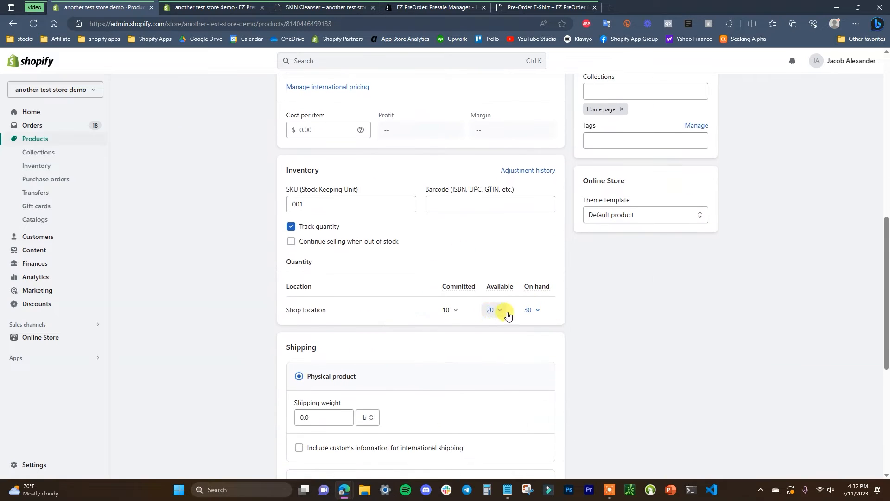
# - Change the SKIN Cleanser's pre-order condition to Sold out, save it, and reload its storefront page to check the purchase buttons
pyautogui.click(232, 7)
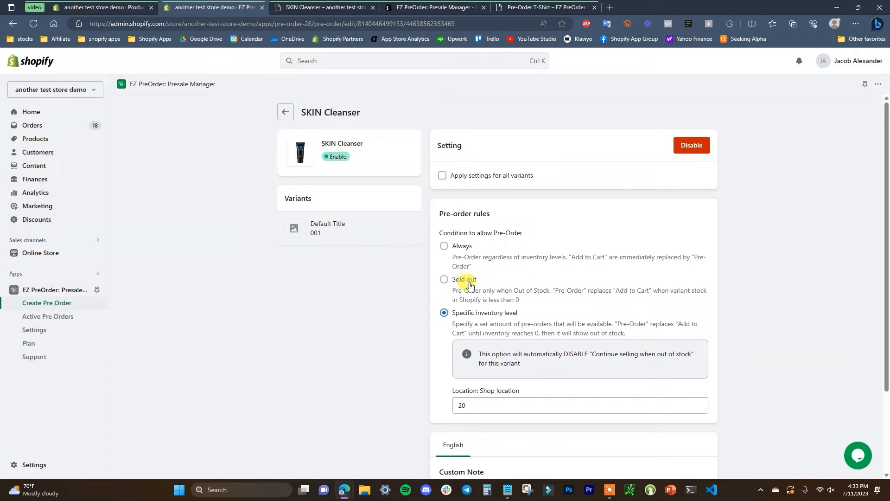
pyautogui.click(444, 280)
pyautogui.click(703, 62)
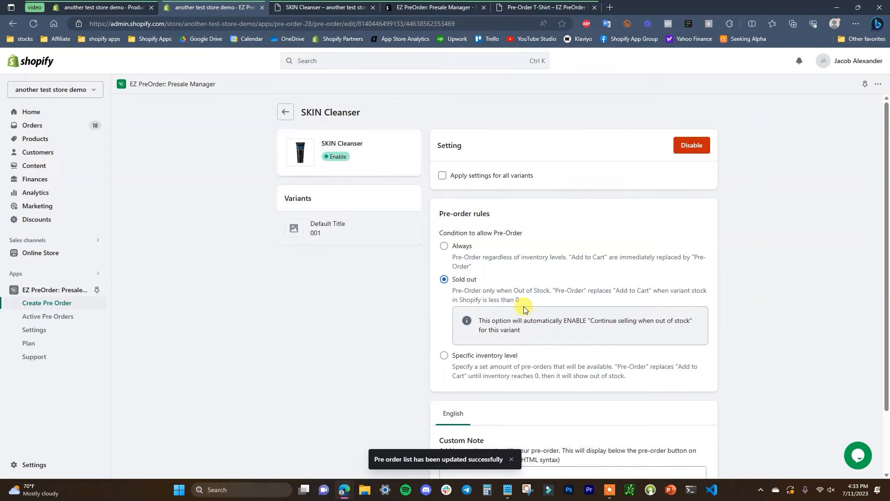
pyautogui.click(317, 10)
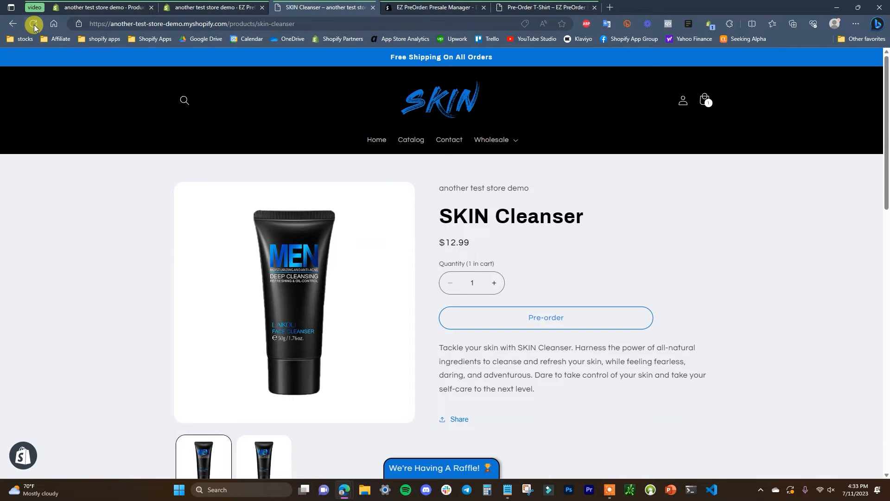
pyautogui.click(34, 26)
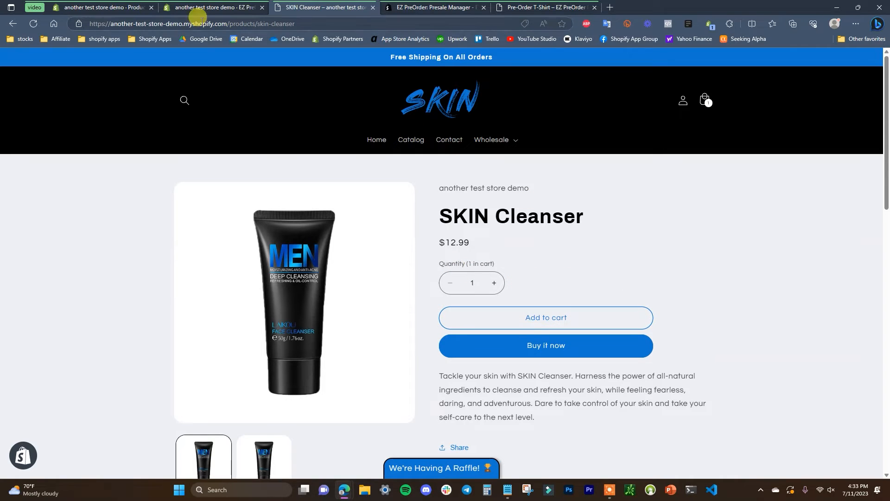
# - Set the SKIN Cleanser's available quantity at the shop location to 0 and check the purchase button on its storefront page
pyautogui.hotkey('ctrl', '1')
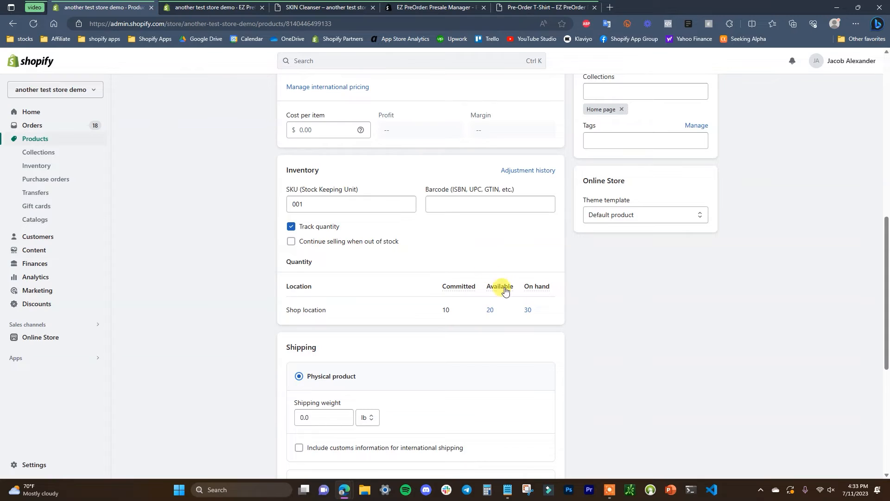
pyautogui.click(501, 314)
pyautogui.doubleClick(452, 347)
pyautogui.write('0')
pyautogui.click(452, 407)
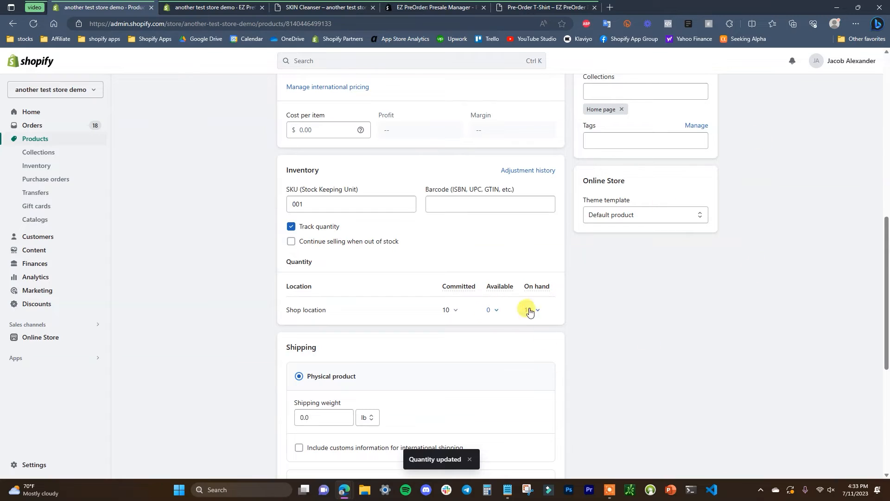
pyautogui.click(323, 6)
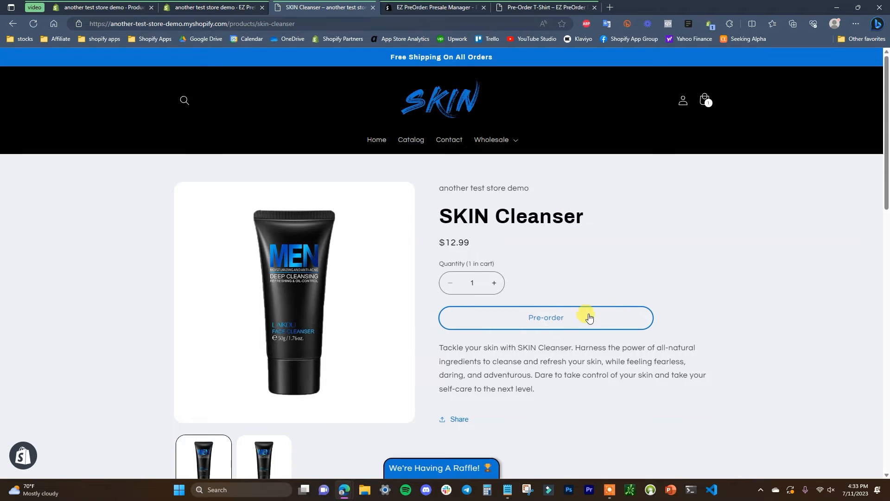
# - Switch the SKIN Cleanser's pre-order condition to Specific inventory level in the pre-order app, after looking at the Always option
pyautogui.click(233, 5)
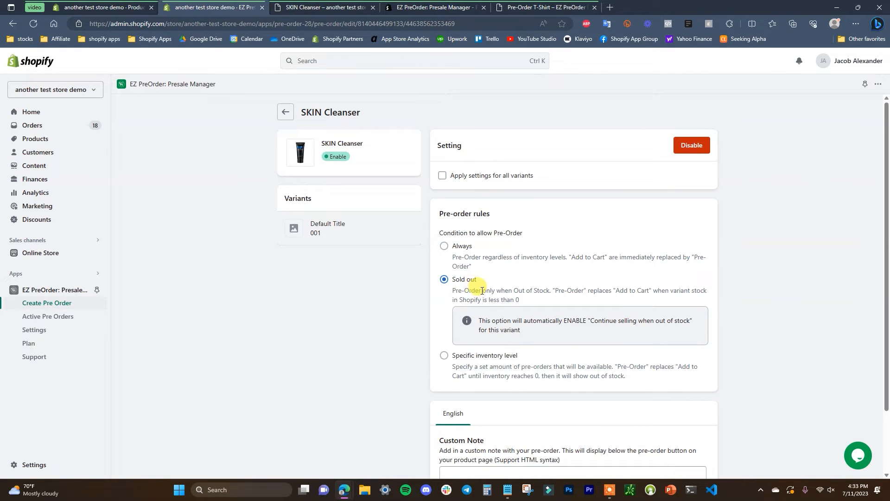
pyautogui.click(464, 247)
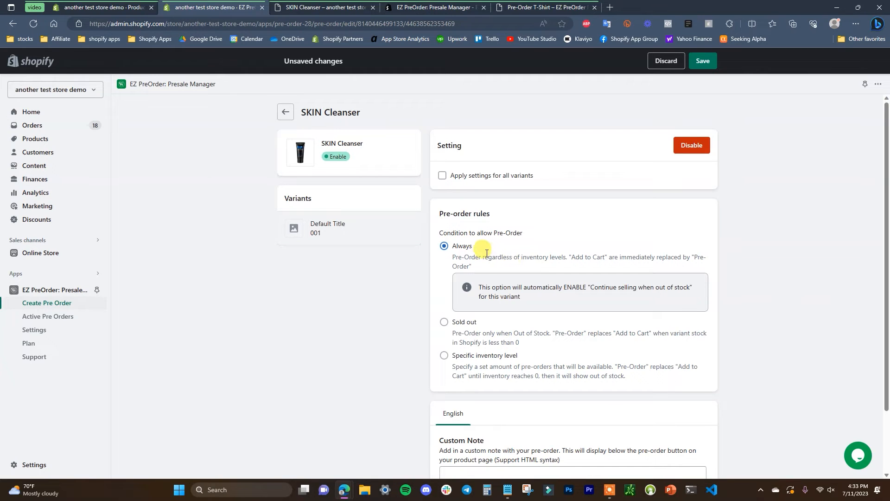
pyautogui.moveTo(0, 197)
pyautogui.mouseDown()
pyautogui.moveTo(295, 200)
pyautogui.moveTo(2, 204)
pyautogui.mouseUp()
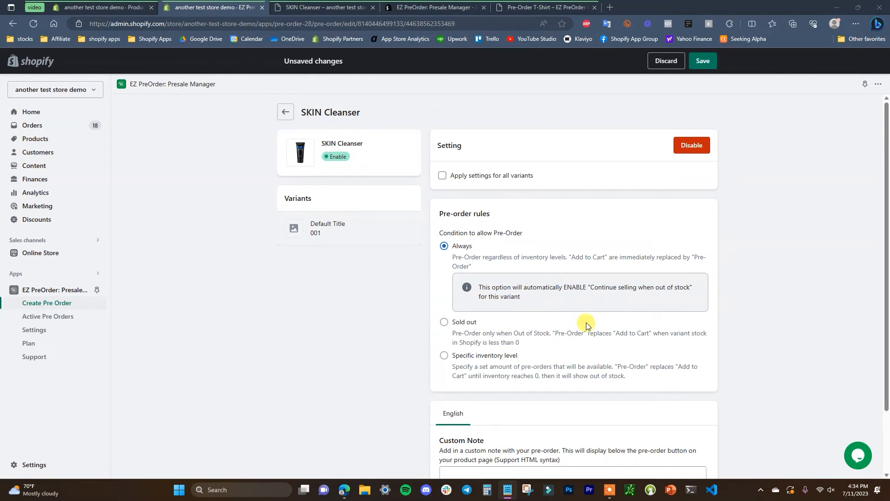
pyautogui.click(492, 355)
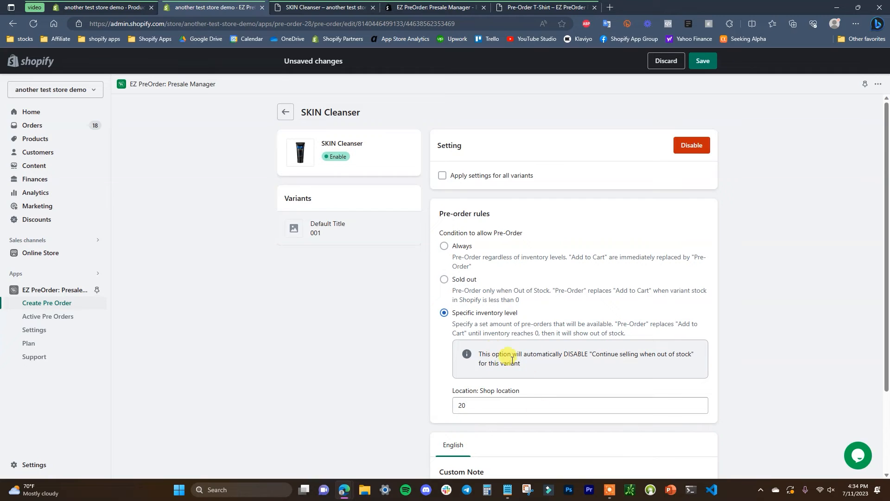
# - Add the custom note "Pre orders ship out August 30th" to the SKIN Cleanser's pre-order settings and save
pyautogui.scroll(-2, 586, 365)
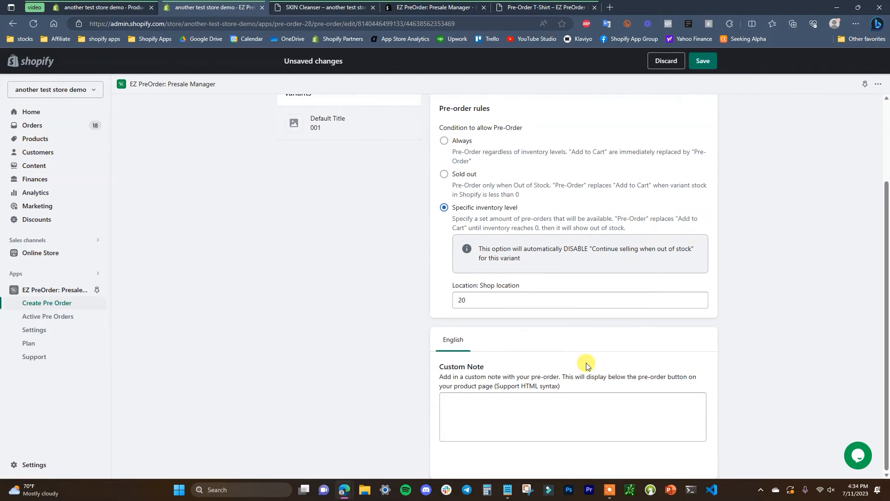
pyautogui.click(499, 416)
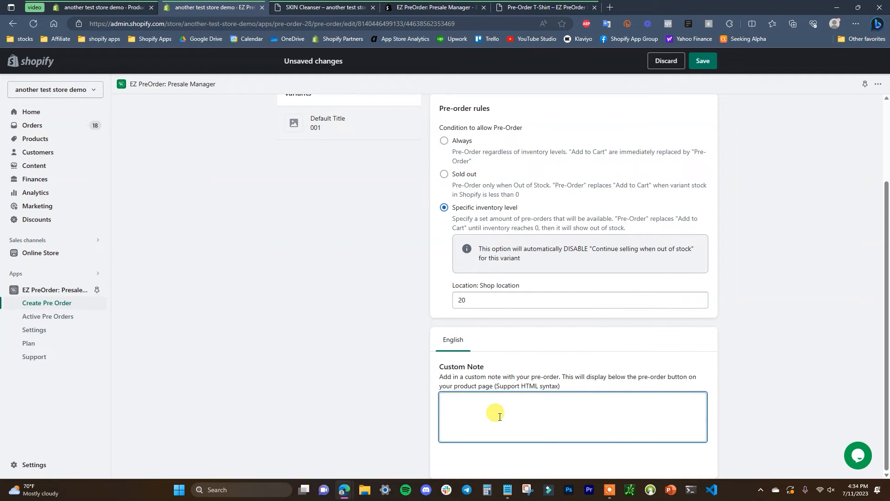
pyautogui.write('Pre orders ship out August 30')
pyautogui.scroll(3, 689, 336)
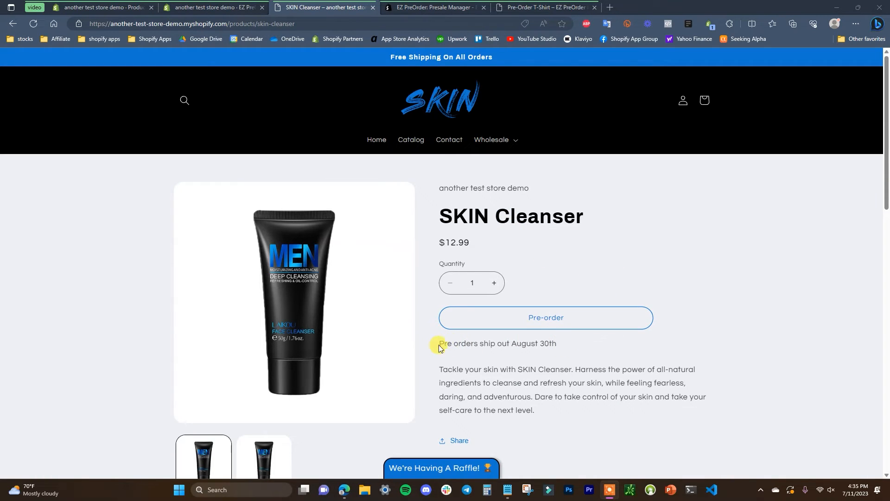
# - Compare the note below the storefront's pre-order button with the custom note in the SKIN Cleanser's pre-order settings
pyautogui.moveTo(441, 345); pyautogui.dragTo(572, 347)
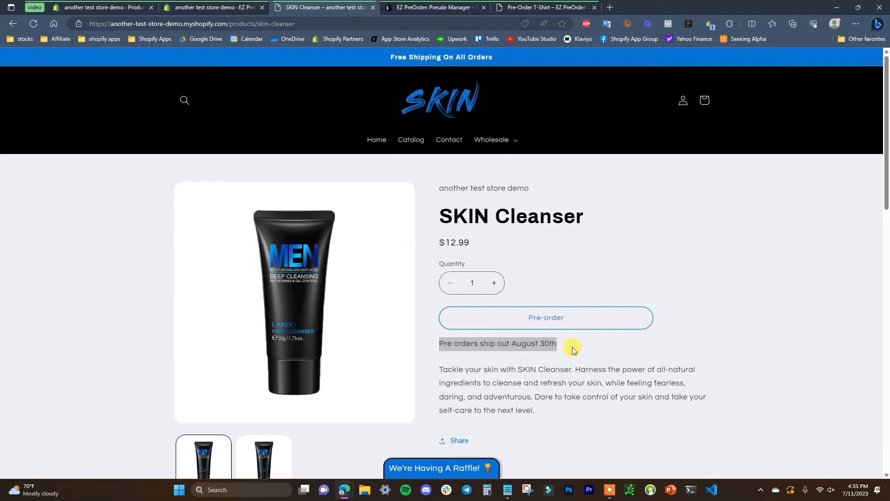
pyautogui.click(199, 4)
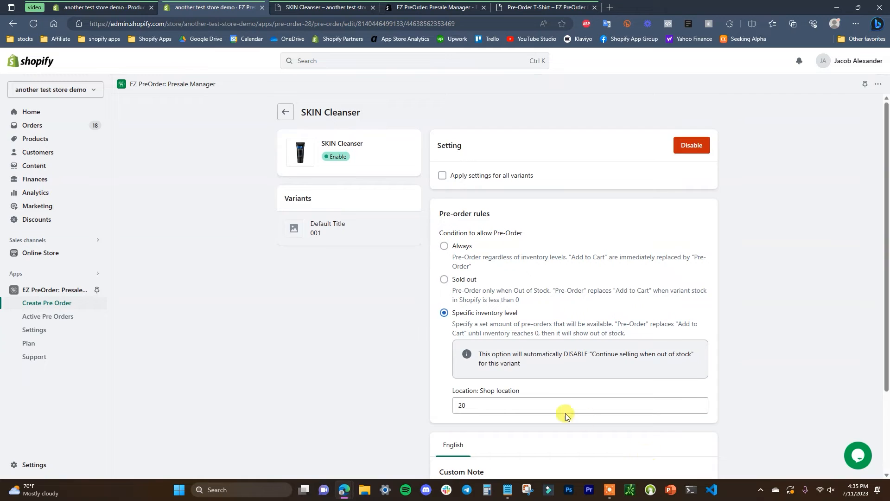
pyautogui.scroll(-4, 585, 420)
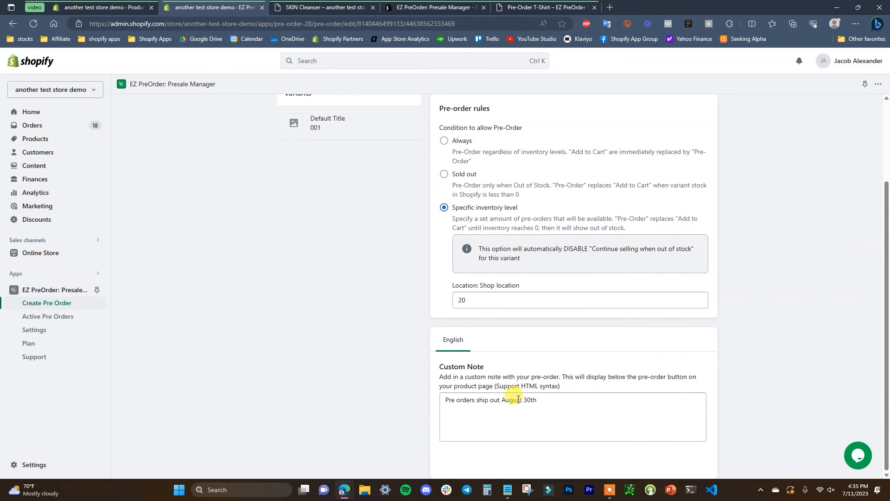
pyautogui.click(355, 6)
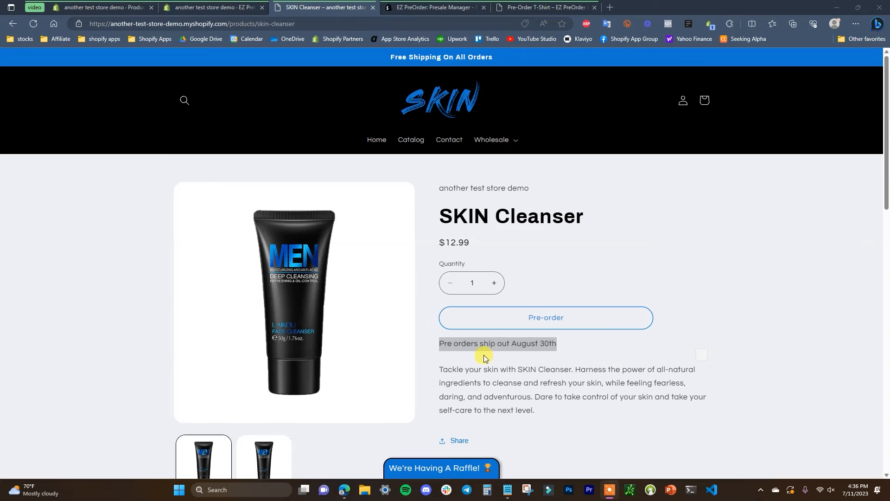
pyautogui.click(661, 347)
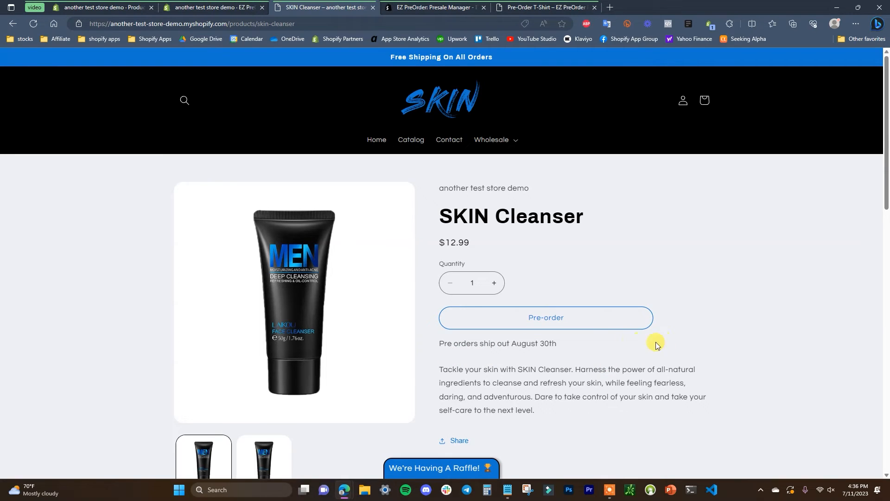
# - Add one SKIN Cleanser to the cart as a pre-order and inspect its type label in the cart
pyautogui.click(581, 320)
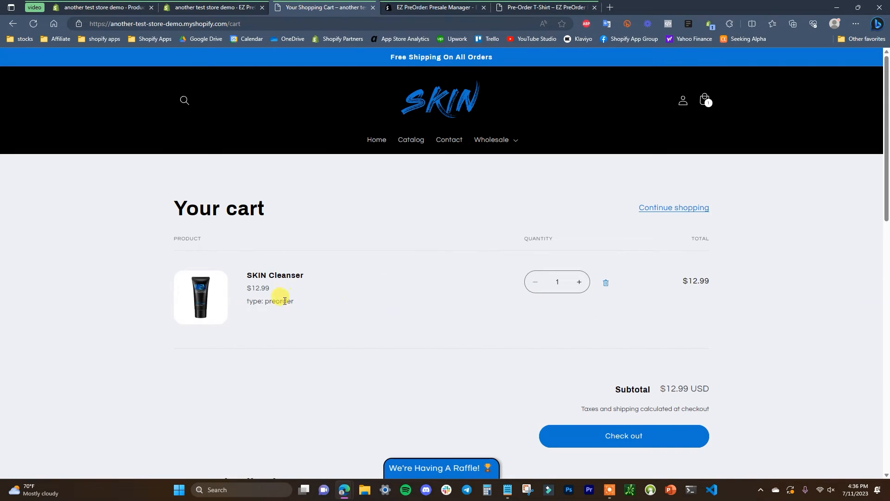
pyautogui.moveTo(246, 304); pyautogui.dragTo(296, 300)
pyautogui.click(247, 303)
# - Check out the cart and pay for the SKIN Cleanser test pre-order
pyautogui.click(634, 431)
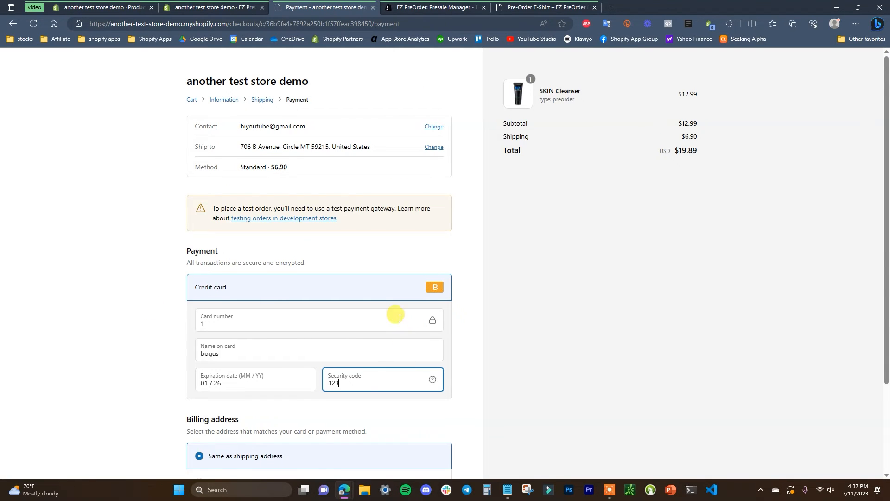
pyautogui.scroll(-3, 400, 319)
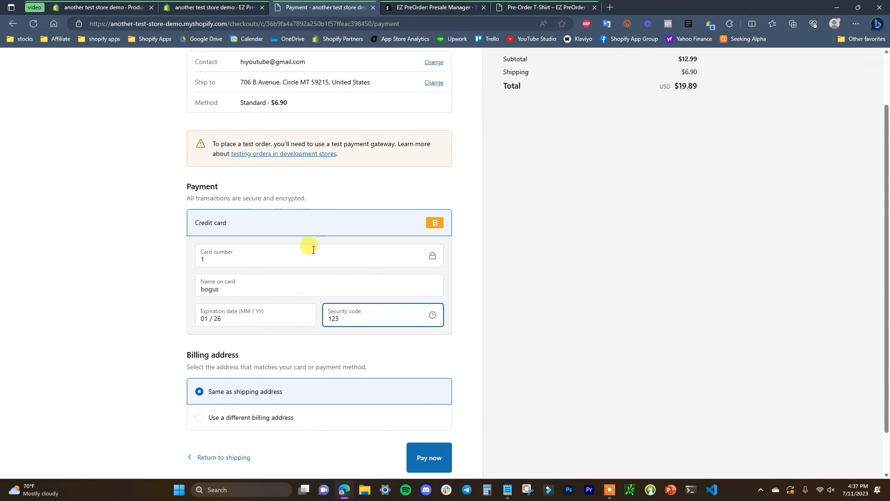
pyautogui.click(412, 407)
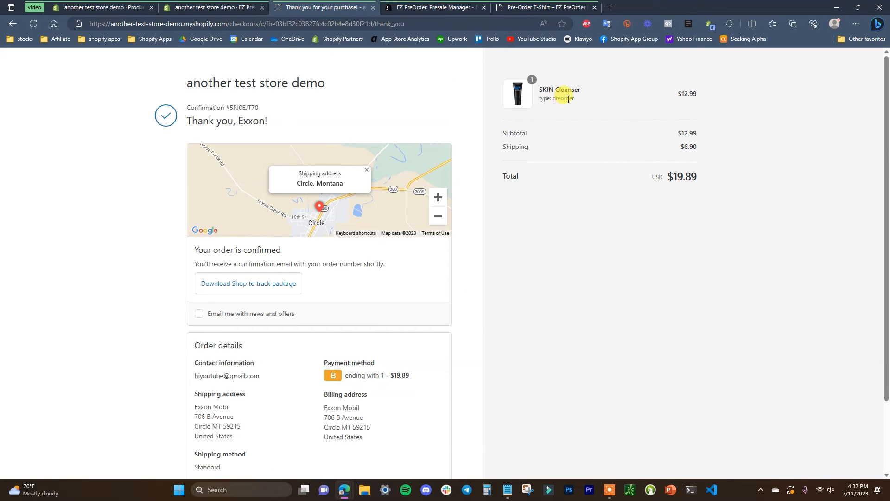
# - Check the new order's tag in the store's orders list and view the app's active pre-orders filtered to Unfulfilled
pyautogui.click(116, 4)
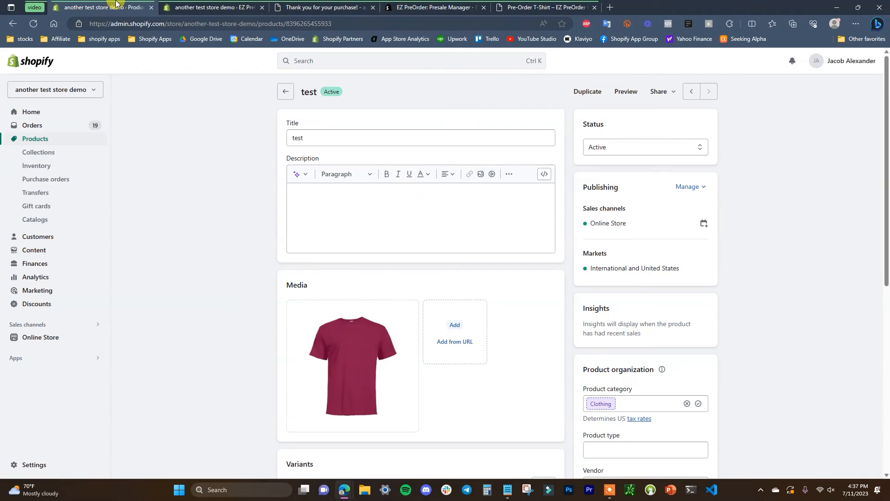
pyautogui.click(51, 130)
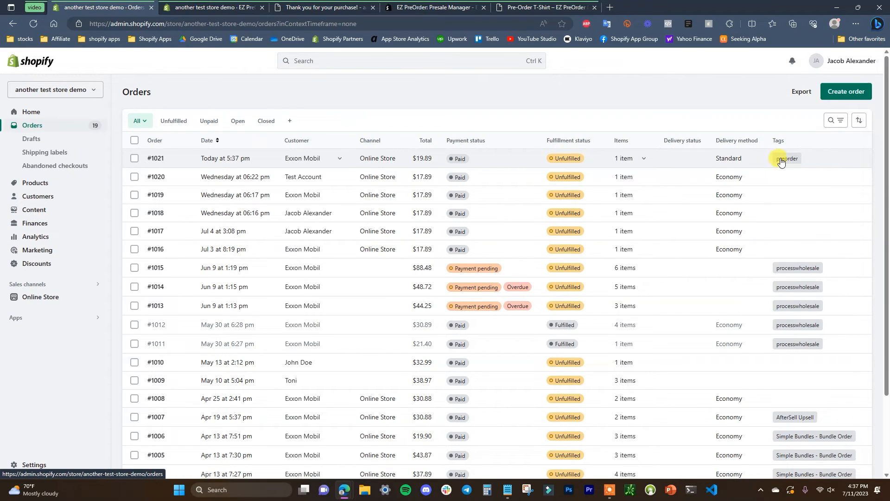
pyautogui.click(219, 5)
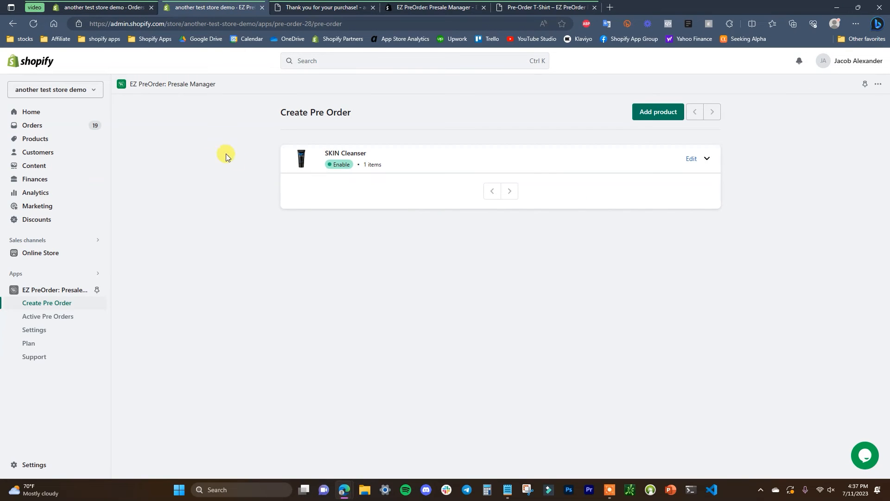
pyautogui.click(61, 319)
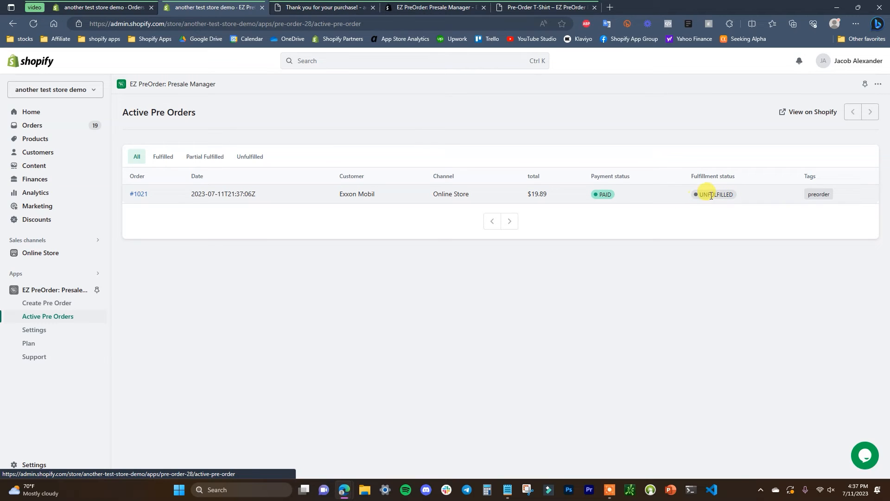
pyautogui.click(250, 157)
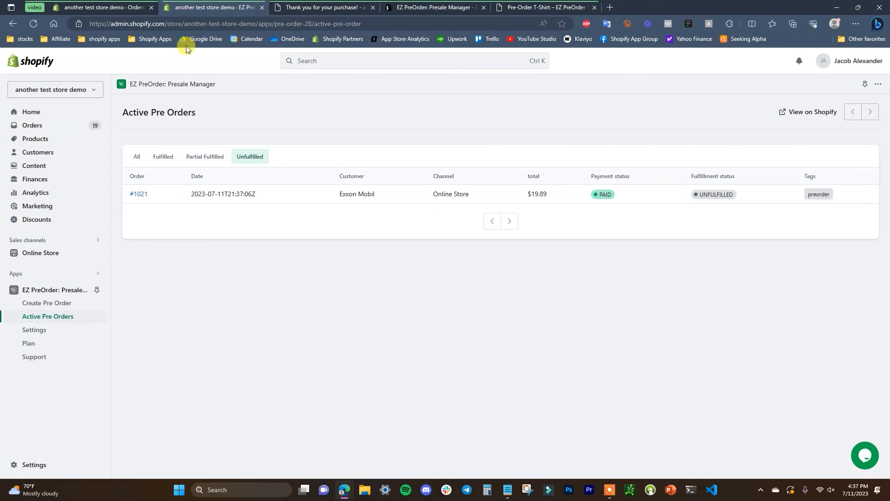
# - Open the newest preorder-tagged order in the store's orders list and fulfill its SKIN Cleanser item
pyautogui.click(72, 7)
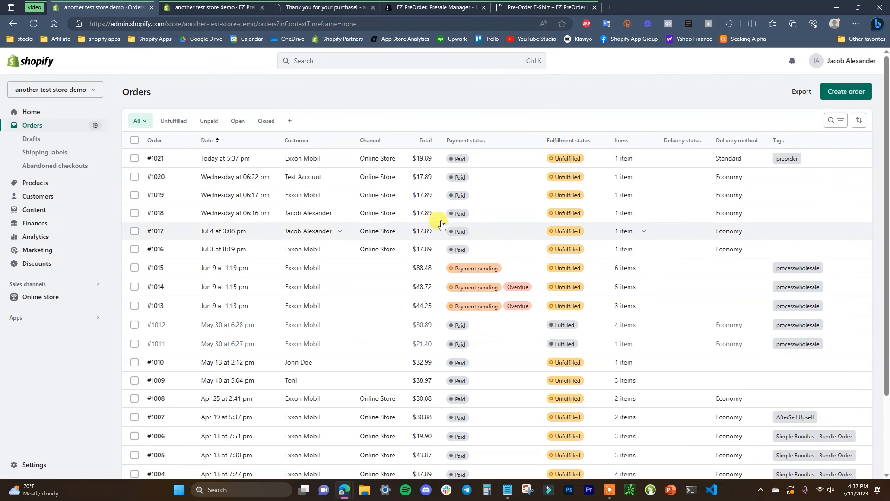
pyautogui.click(204, 159)
pyautogui.scroll(-1, 432, 271)
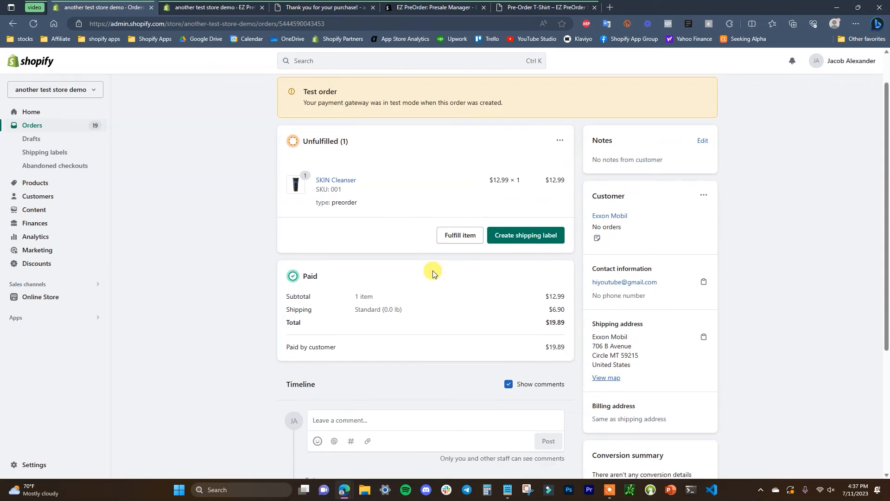
pyautogui.click(461, 217)
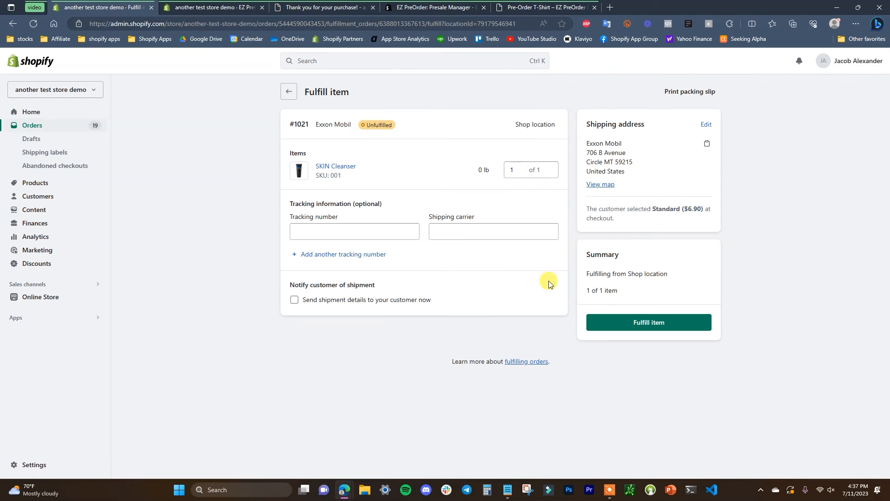
pyautogui.click(630, 320)
# - Check the order's fulfillment status in the store's orders list and in the reloaded active pre-orders list
pyautogui.click(32, 126)
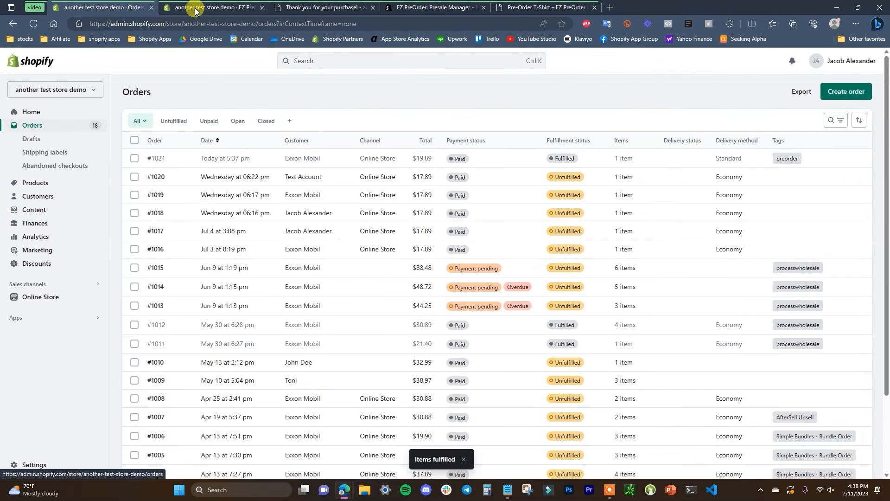
pyautogui.click(195, 8)
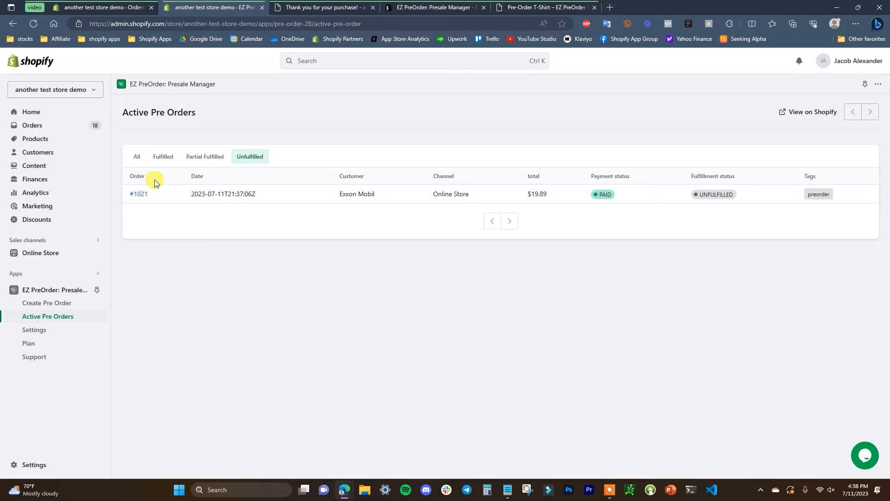
pyautogui.click(36, 25)
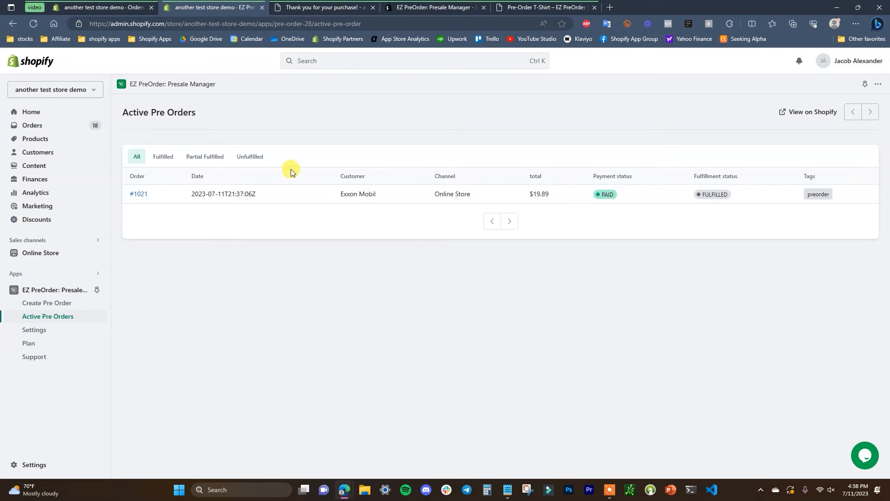
# - Add the "test" T-shirt product to the app's pre-order list
pyautogui.click(82, 308)
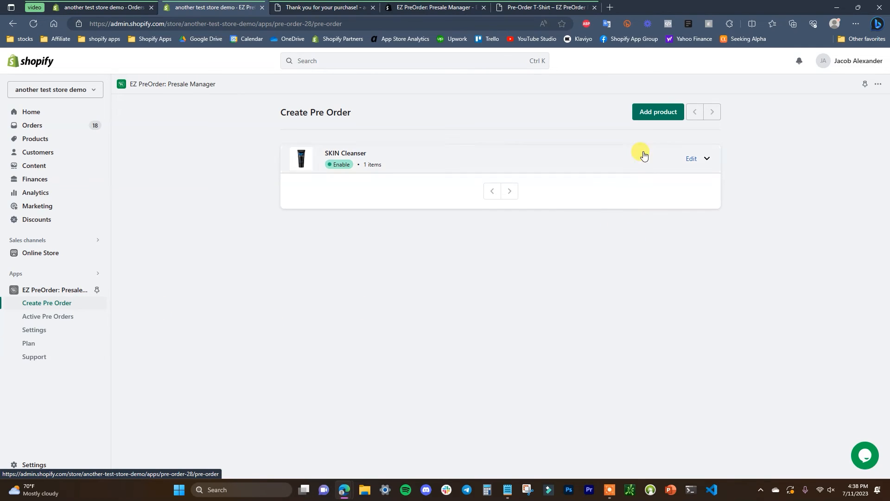
pyautogui.click(659, 113)
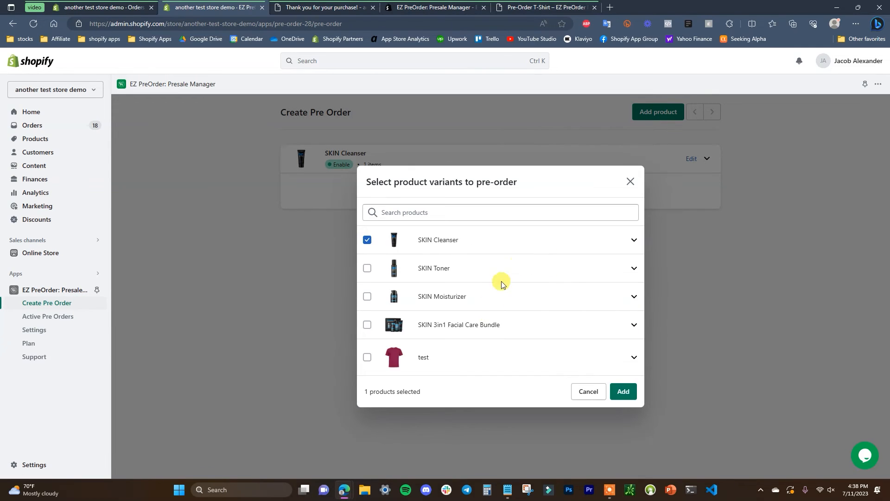
pyautogui.click(366, 358)
pyautogui.click(623, 391)
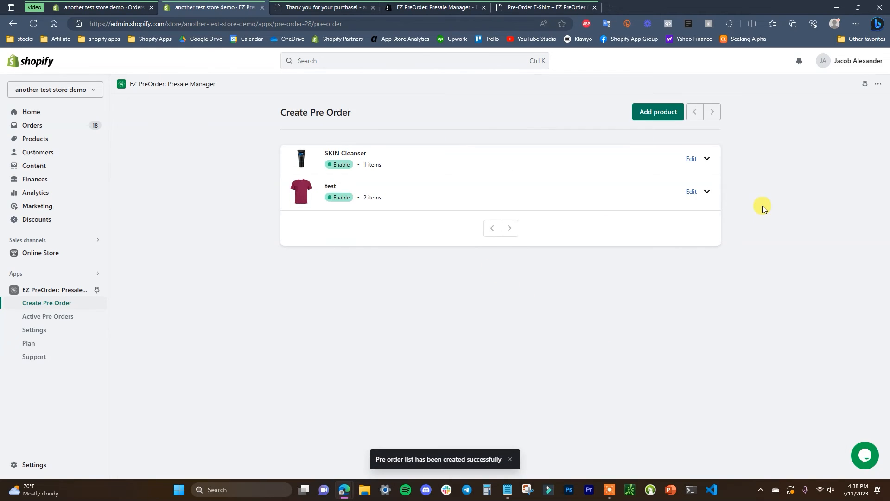
# - Open the "test" product's pre-order settings and review its variants and pre-order rules
pyautogui.click(691, 192)
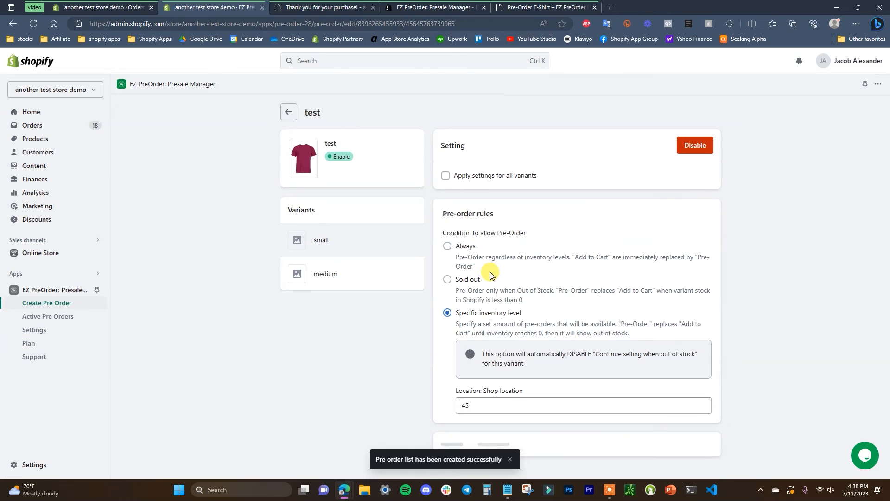
pyautogui.scroll(-1, 769, 266)
pyautogui.scroll(1, 766, 266)
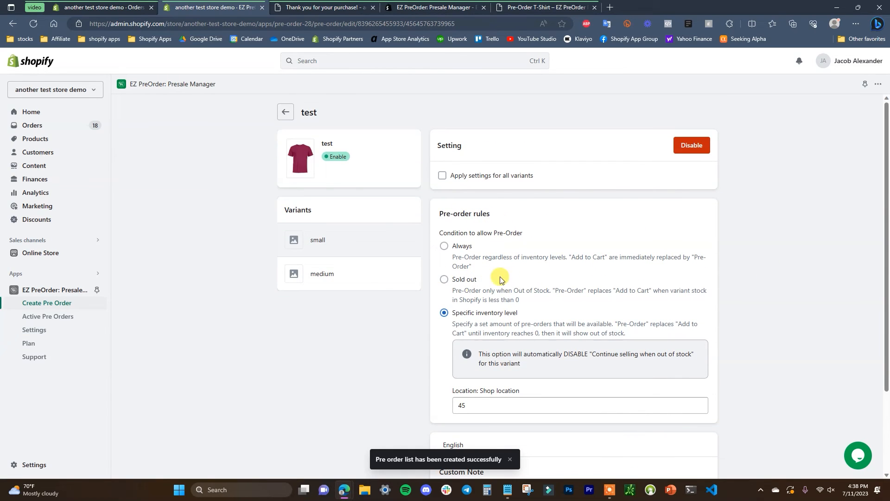
# - Compare the pre-order rules and inventory levels of the "test" product's small and medium variants
pyautogui.click(320, 274)
pyautogui.click(332, 252)
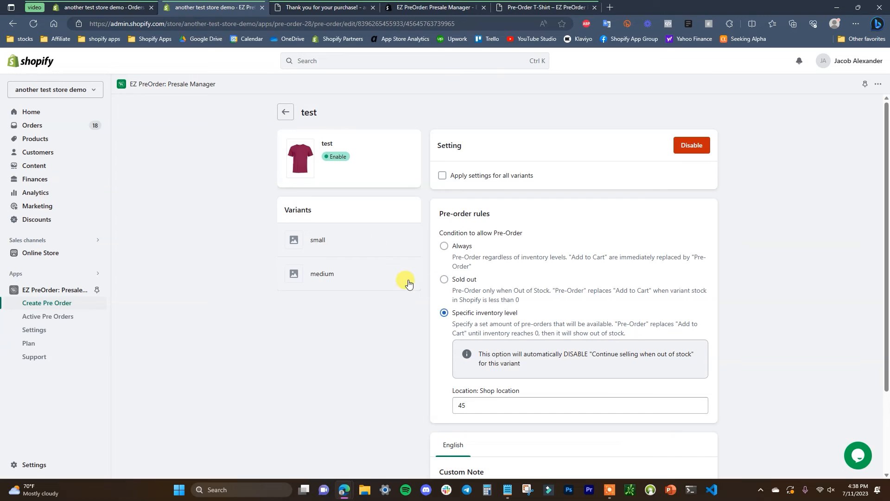
pyautogui.click(344, 276)
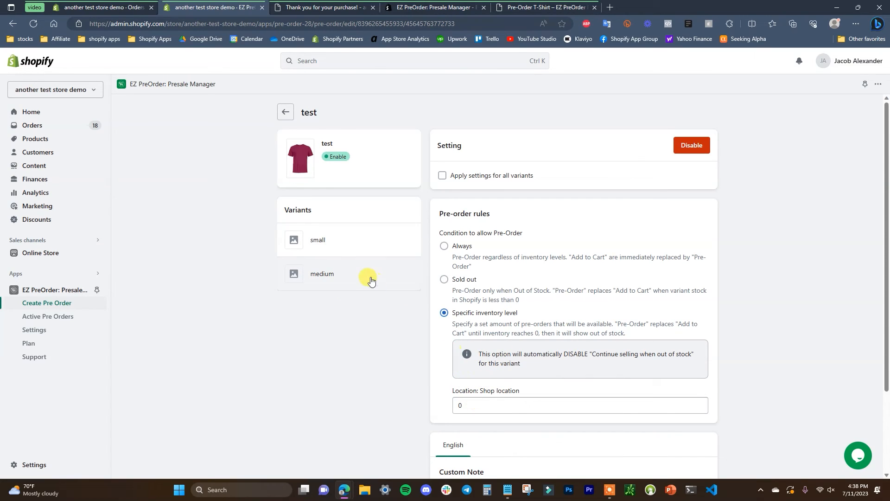
pyautogui.click(354, 246)
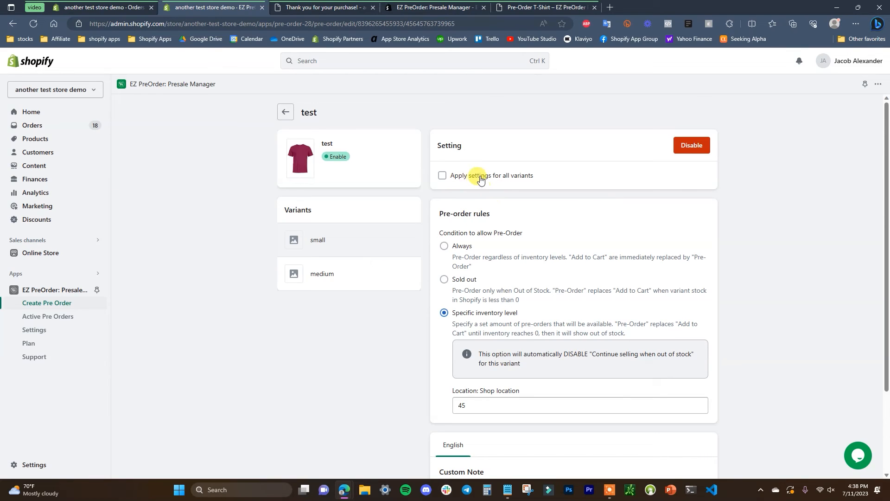
# - Set the "test" product's pre-order condition to Sold out for all variants, save it, and return to the pre-order product list
pyautogui.click(443, 178)
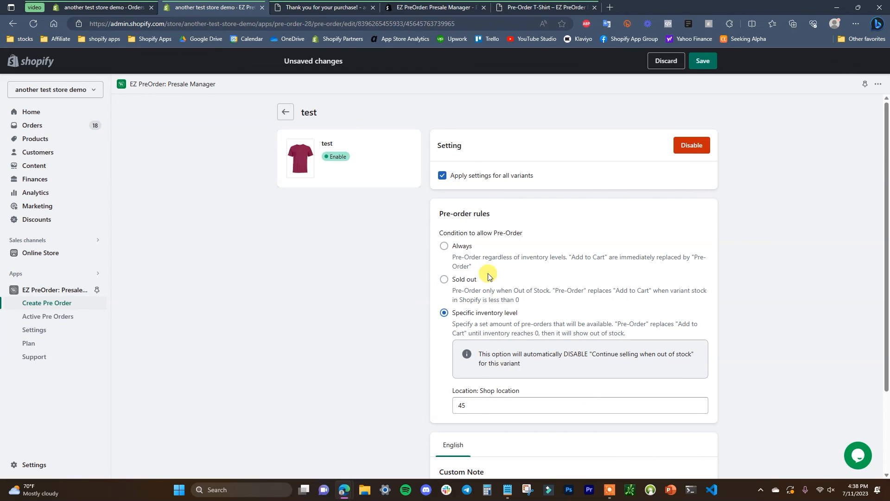
pyautogui.click(491, 182)
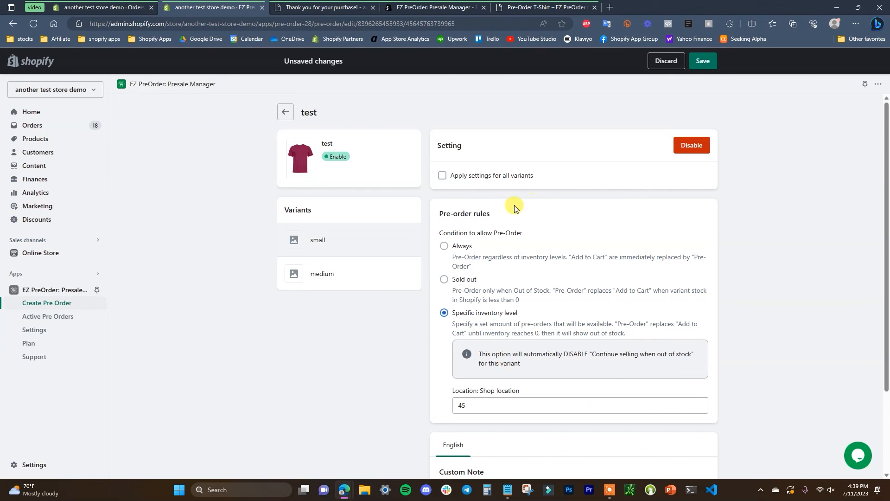
pyautogui.click(473, 281)
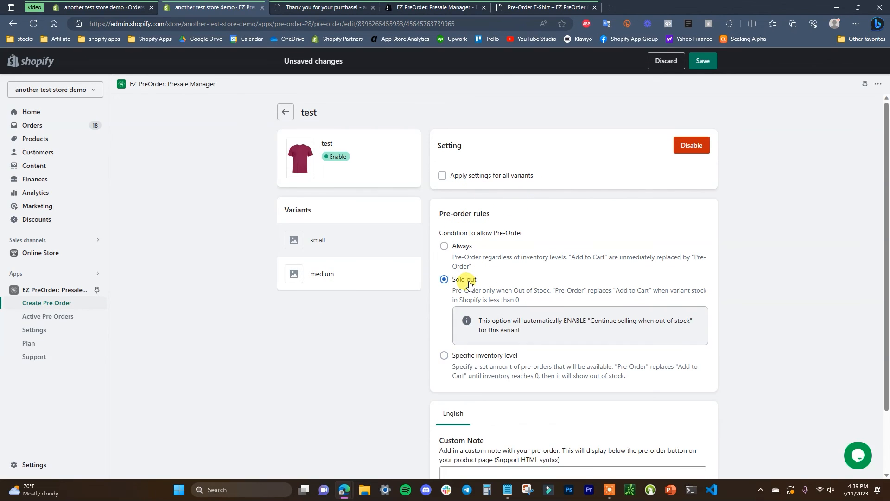
pyautogui.click(503, 181)
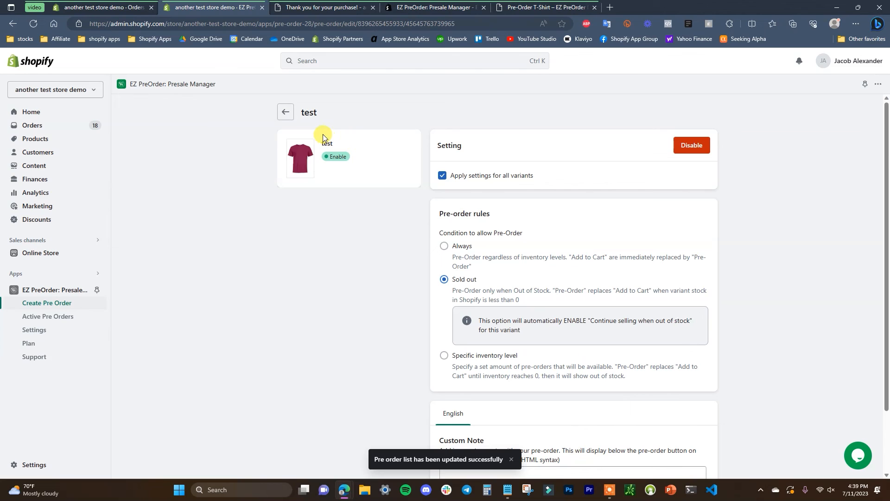
pyautogui.click(286, 114)
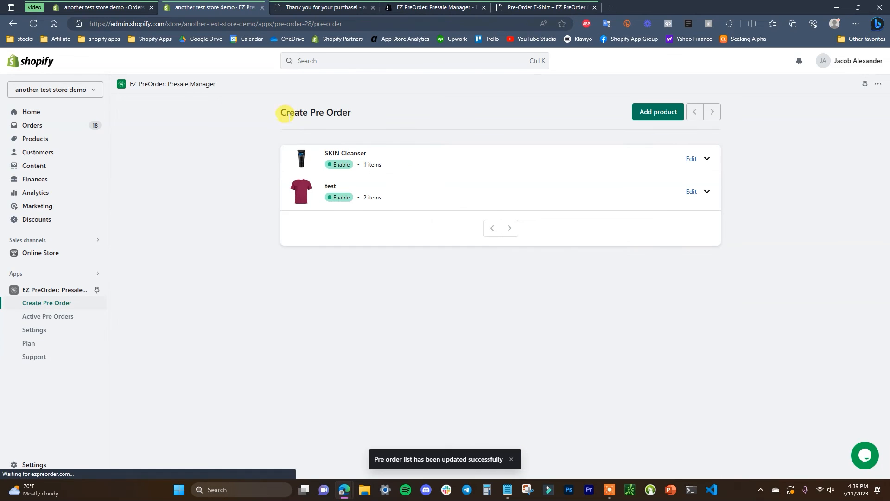
# - Open the "test" T-shirt's product page from the online store's catalog
pyautogui.click(329, 7)
pyautogui.click(253, 81)
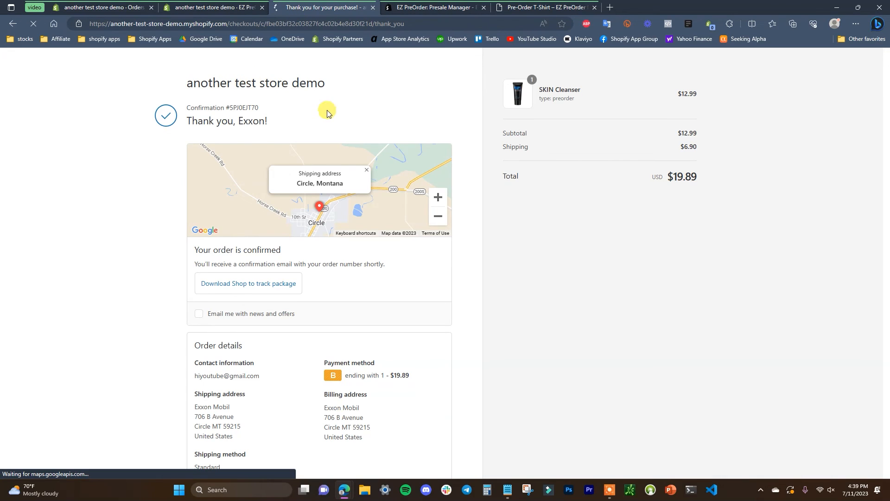
pyautogui.click(411, 142)
pyautogui.scroll(-9, 447, 327)
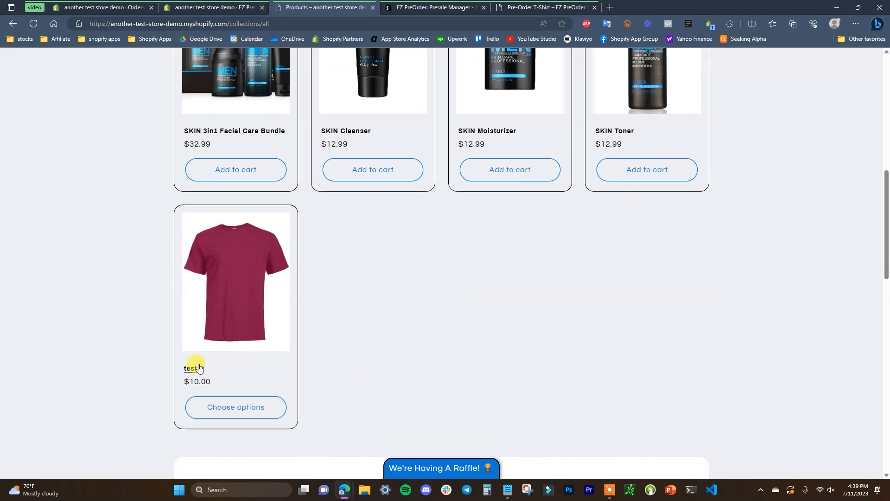
pyautogui.click(192, 366)
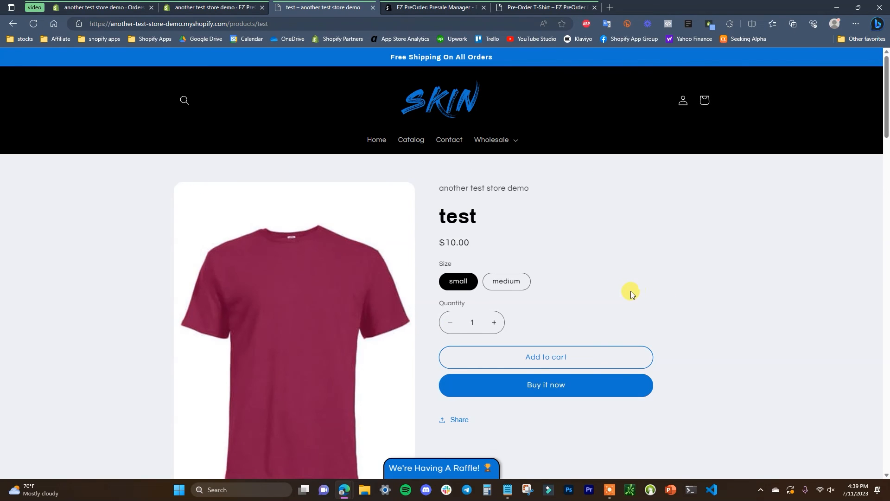
# - Check the purchase options for the T-shirt's small and medium sizes, and return to the app's pre-order product list
pyautogui.scroll(-1, 628, 291)
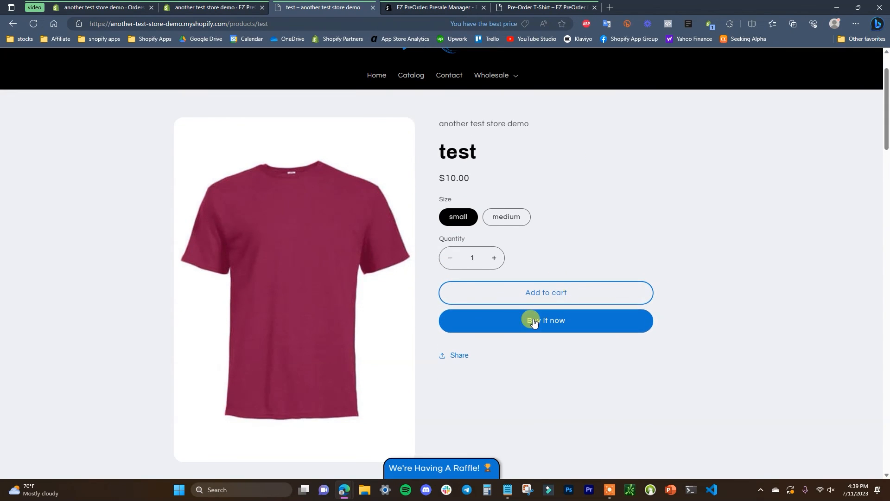
pyautogui.click(514, 222)
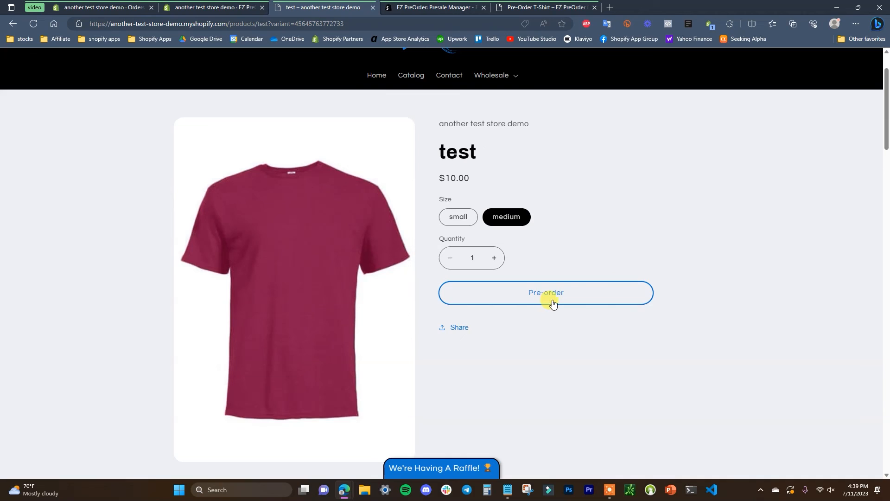
pyautogui.hotkey('ctrl', 'shift', 'Tab')
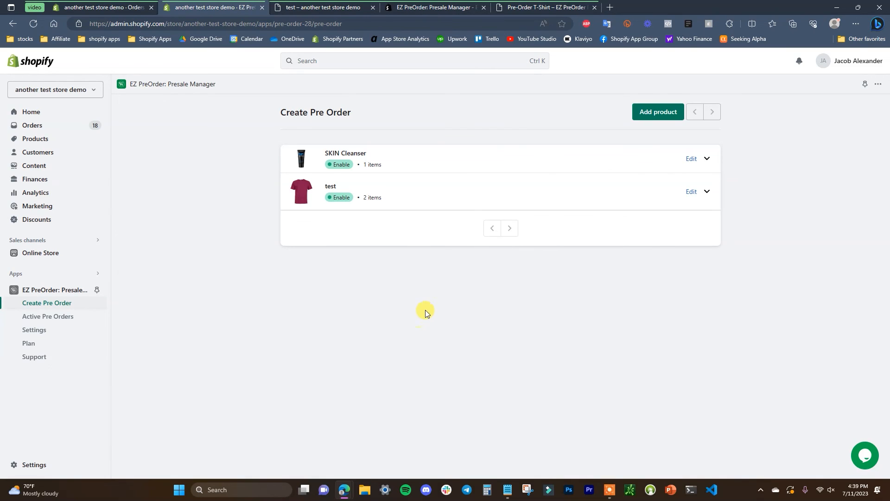